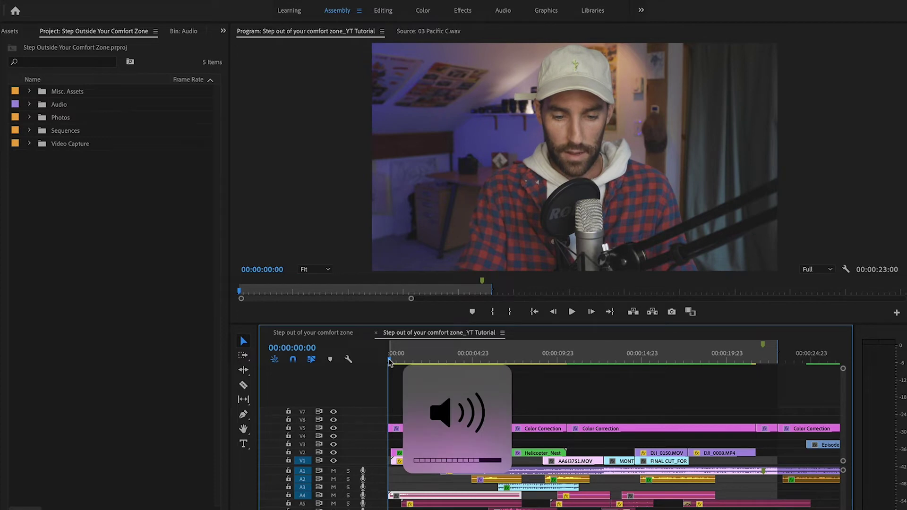
Play the sequence from its start to about 00:00:22, stop, and return the playhead to 00:00:00:00
key("equal")
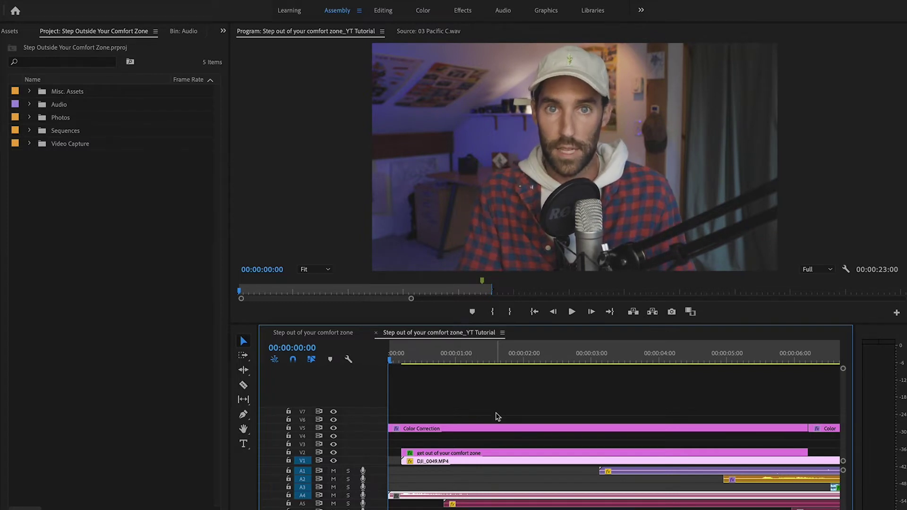
key("space")
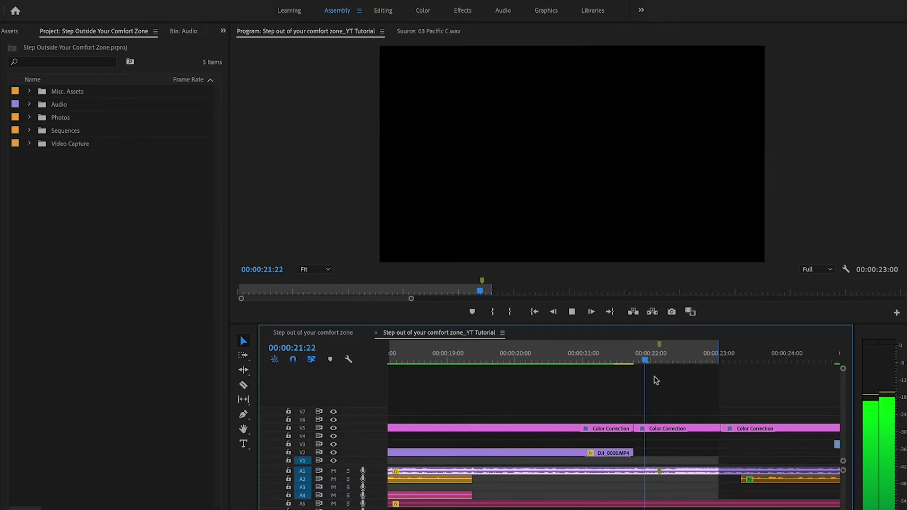
key("space")
left_click_drag(684, 363, 222, 362)
Zoom the timeline out and in horizontally to compare the whole opening section with its individual clips
key("minus")
key("minus")
key("minus")
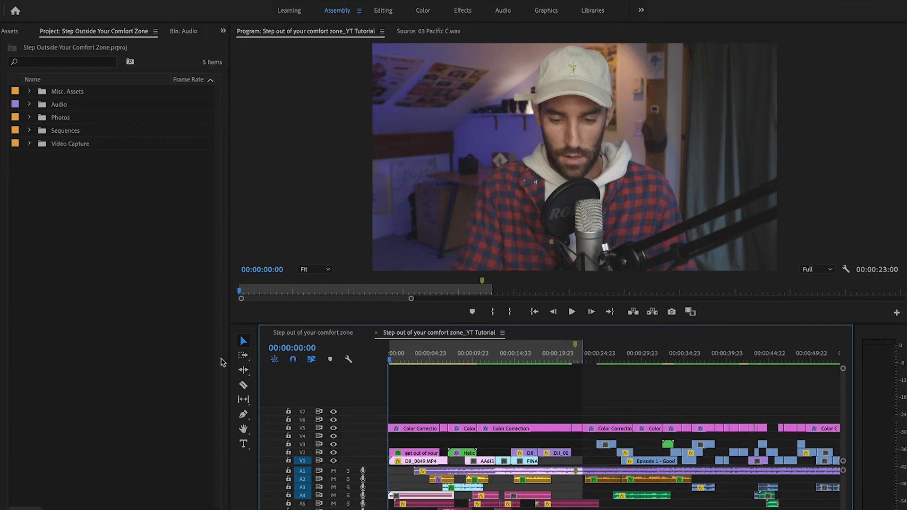
key("equal")
key("equal")
key("equal")
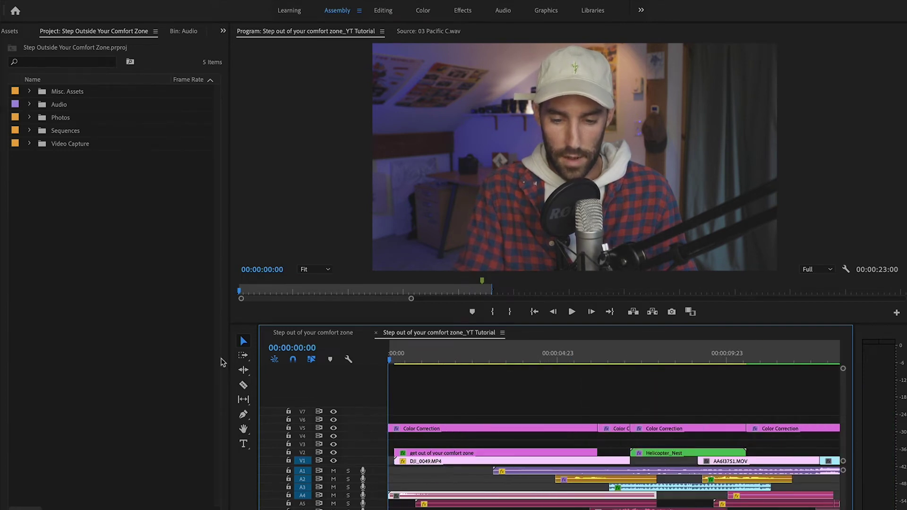
key("minus")
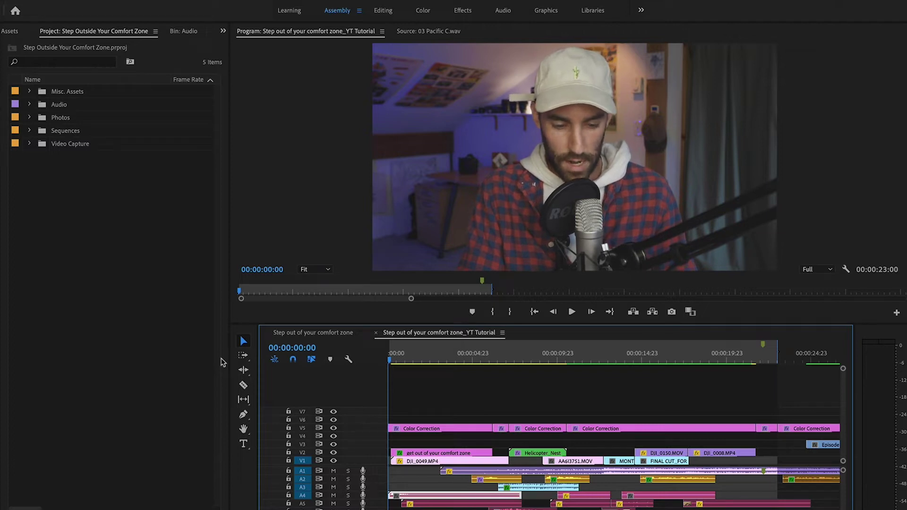
Expand all timeline tracks, look through the audio tracks from Music down to SFX 4, and collapse all tracks again
key("shift+equal")
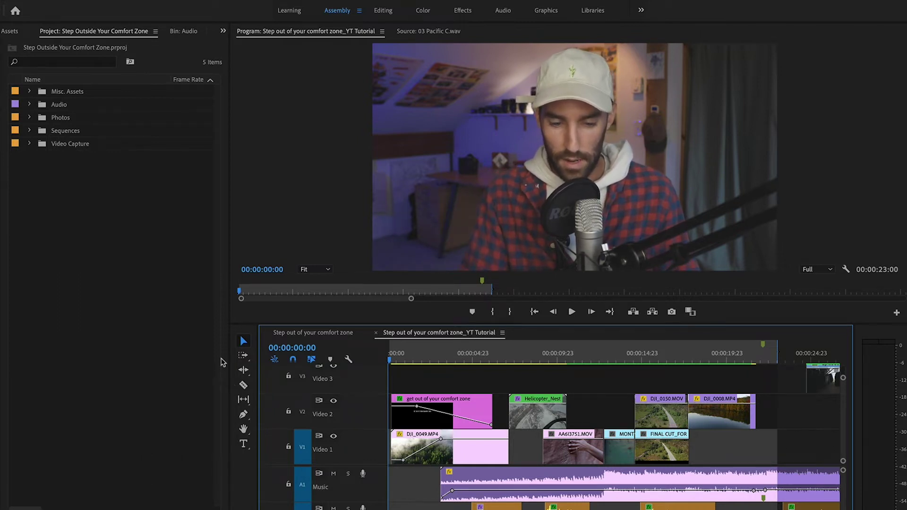
scroll(439, 486, "down", 4)
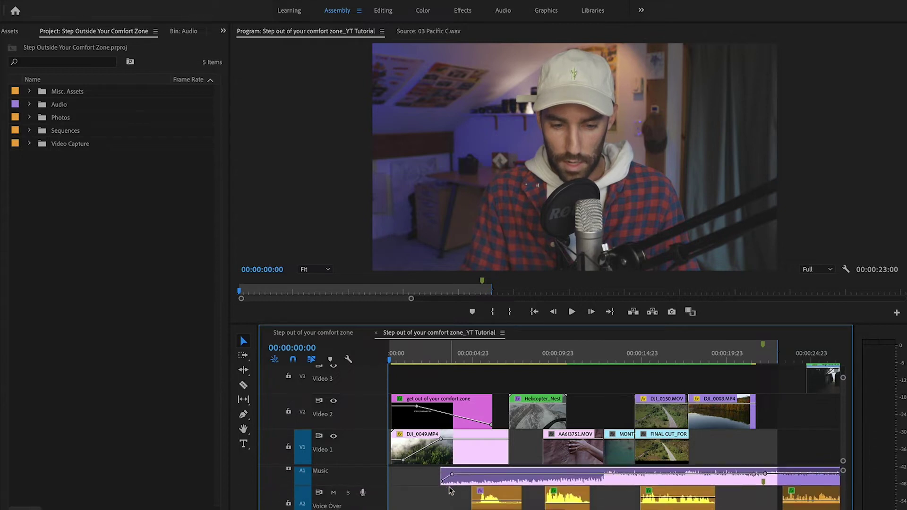
scroll(449, 490, "up", 3)
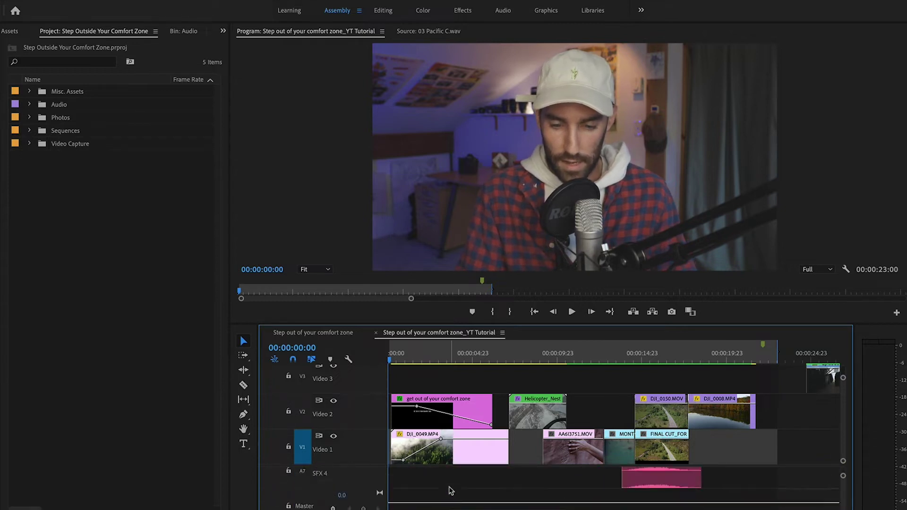
scroll(449, 490, "down", 4)
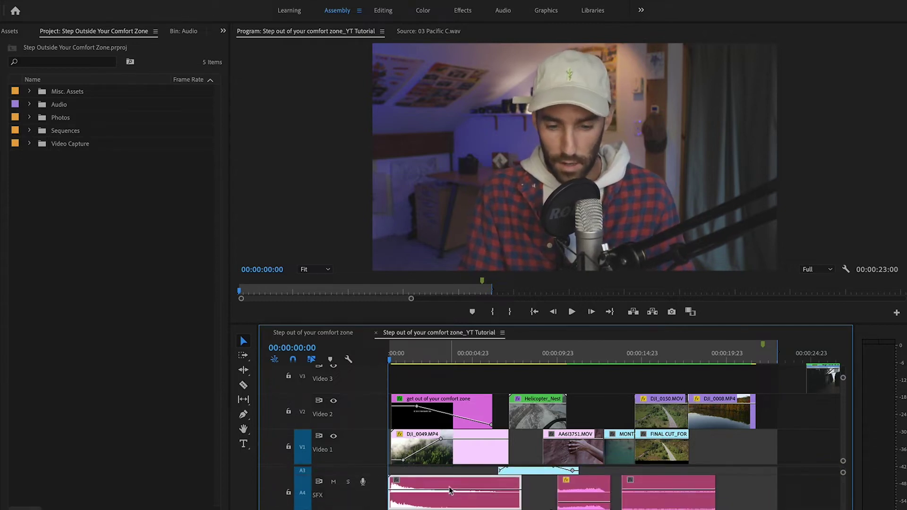
scroll(449, 490, "down", 2)
scroll(449, 490, "up", 6)
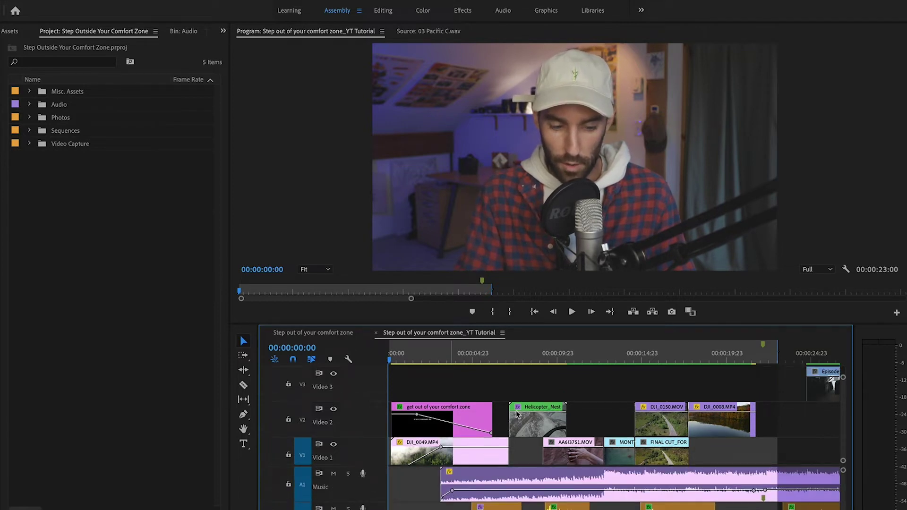
key("shift+minus")
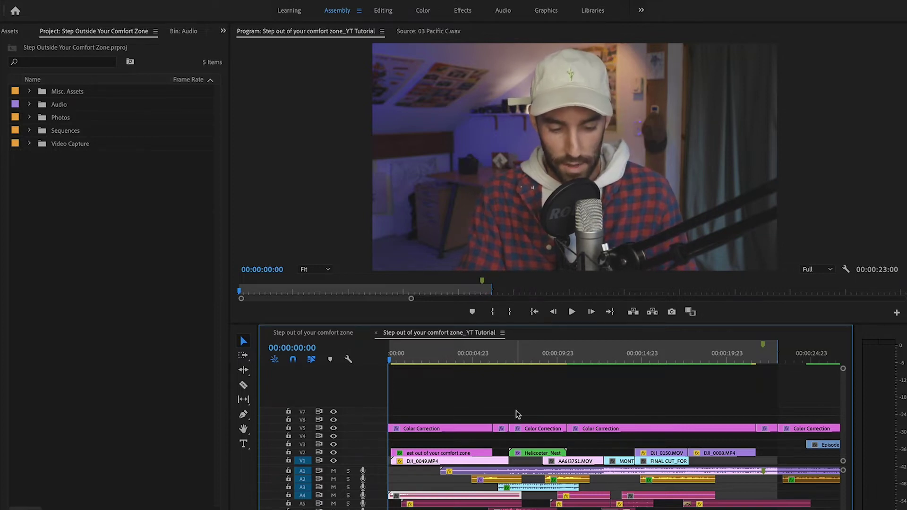
Try changing the height of only the video tracks and of only the audio tracks
key("super+equal")
key("super+equal")
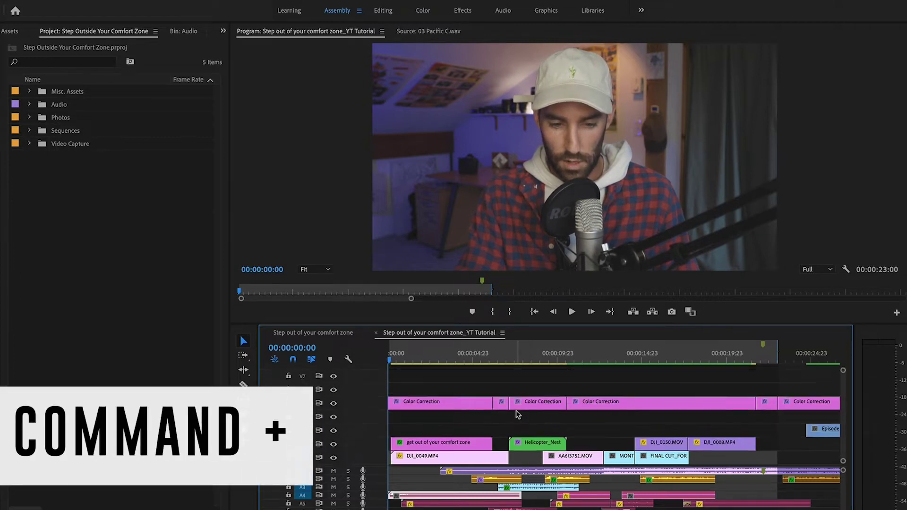
key("super+minus")
key("super+equal")
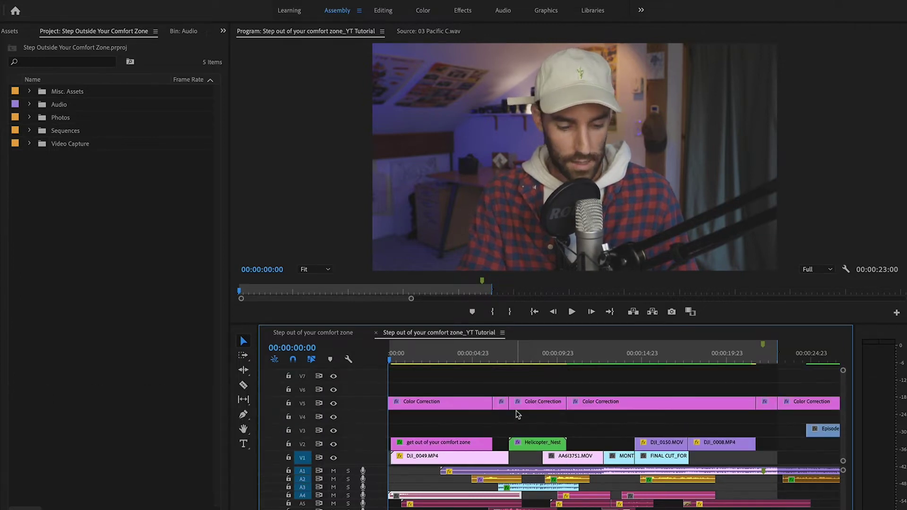
key("alt+equal")
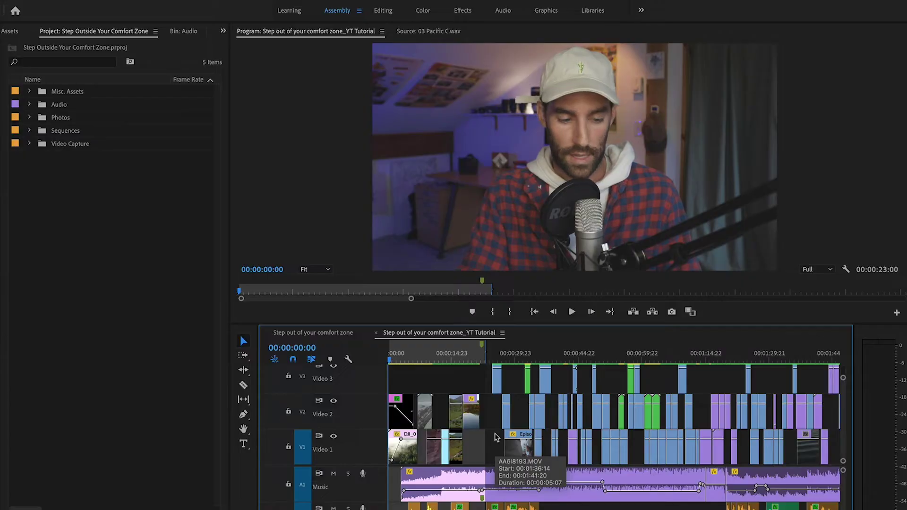
Toggle all tracks between minimized and expanded heights to compare the compact and detailed views of the opening clips
key("shift+minus")
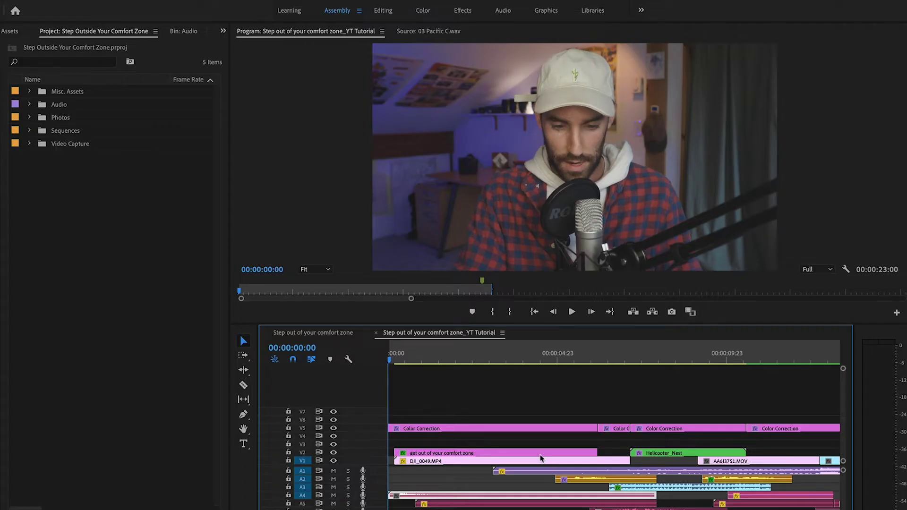
key("shift+equal")
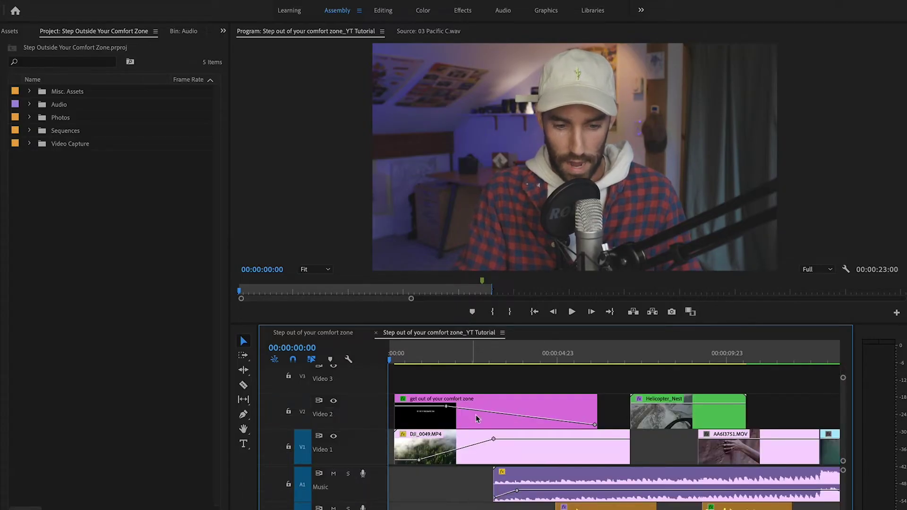
key("shift+minus")
key("shift+equal")
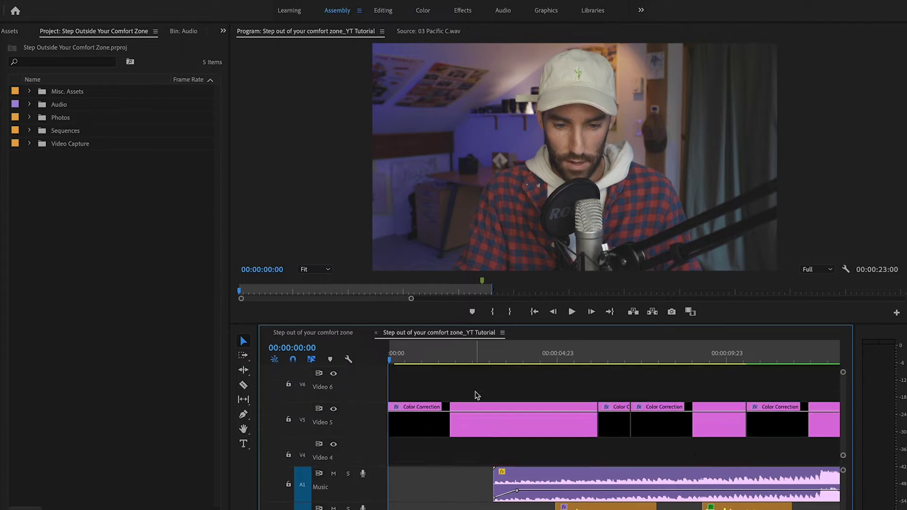
key("shift+equal")
Fit the entire sequence in the timeline and compare its minimized and expanded track views
key("backslash")
key("shift+minus")
key("shift+equal")
key("shift+minus")
key("shift+equal")
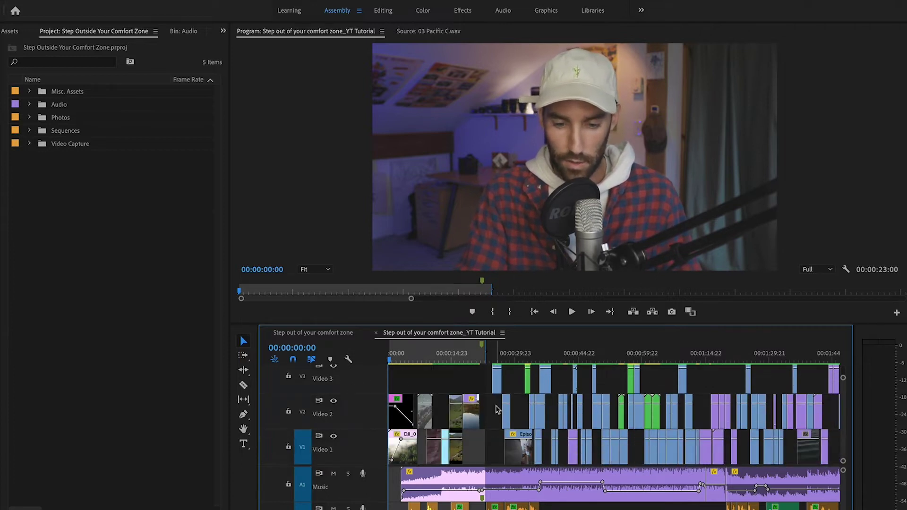
key("shift+minus")
key("shift+equal")
Switch to the Audio workspace with the audio tracks in view and widen the timeline panel
key("equal")
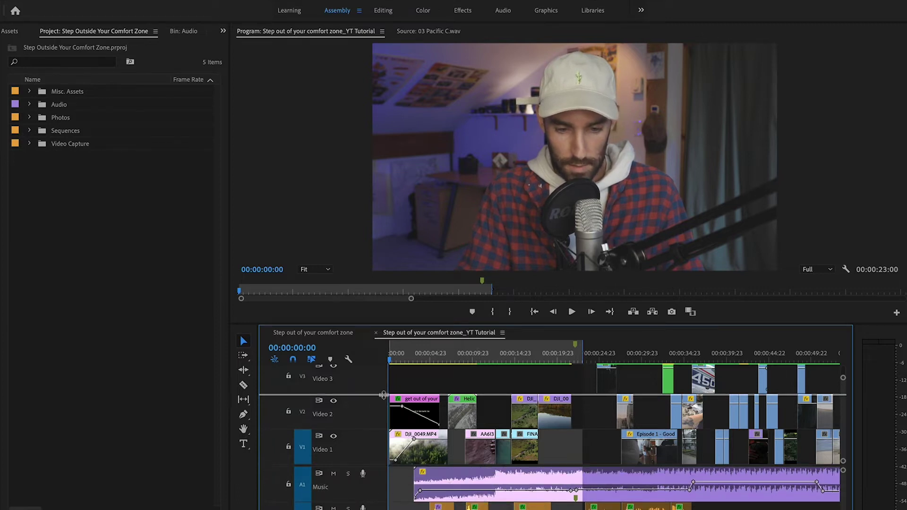
scroll(497, 442, "down", 3)
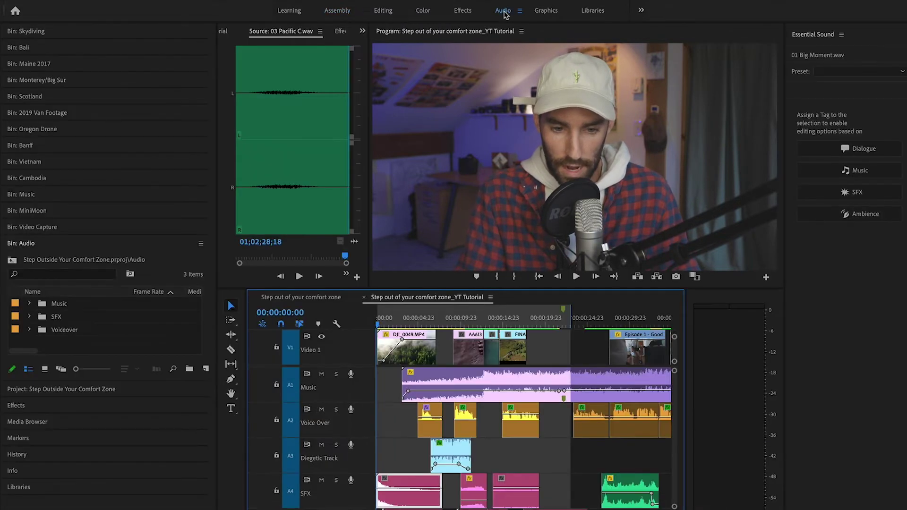
left_click_drag(684, 358, 718, 363)
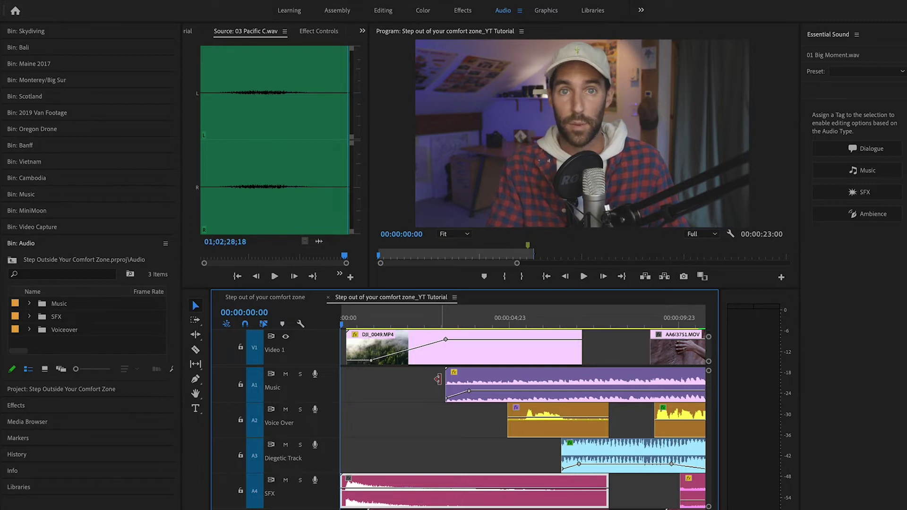
Look inside the Music, SFX, SFX Packs and Voiceover bins to review how the project's audio is organized
left_click(29, 304)
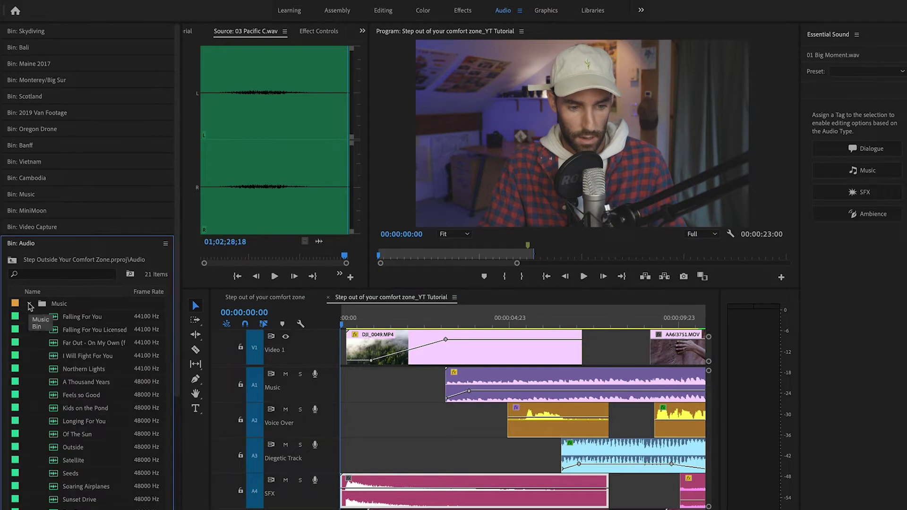
left_click(29, 303)
left_click(30, 316)
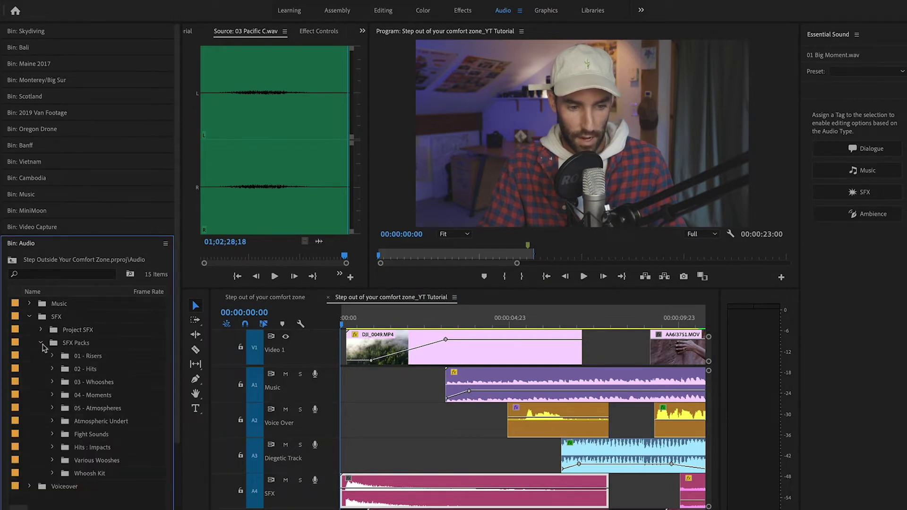
left_click(41, 343)
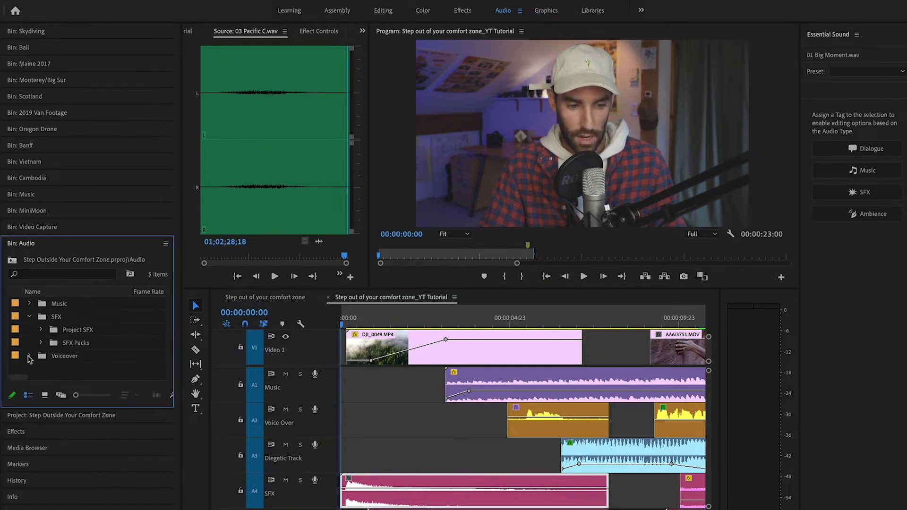
left_click(30, 357)
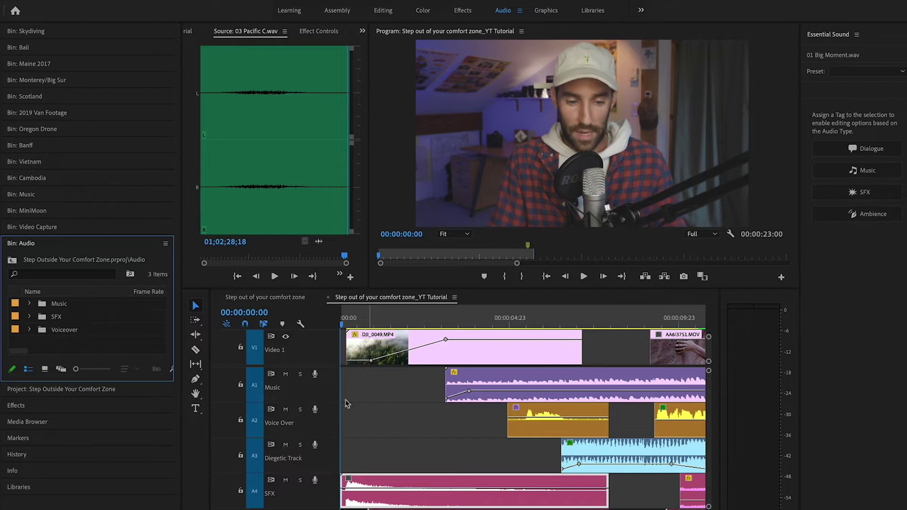
Open the name of audio track A1 for editing, and leave it without entering a new name
left_click(274, 390)
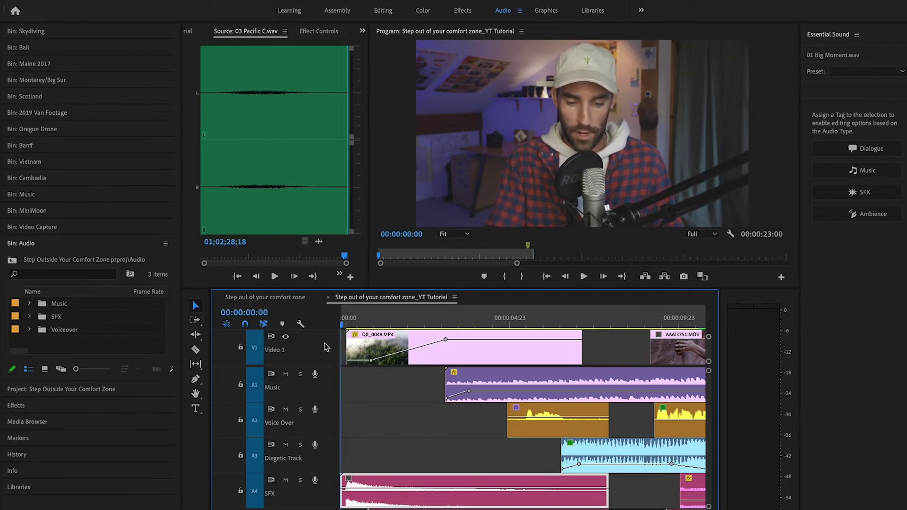
key("shift+minus")
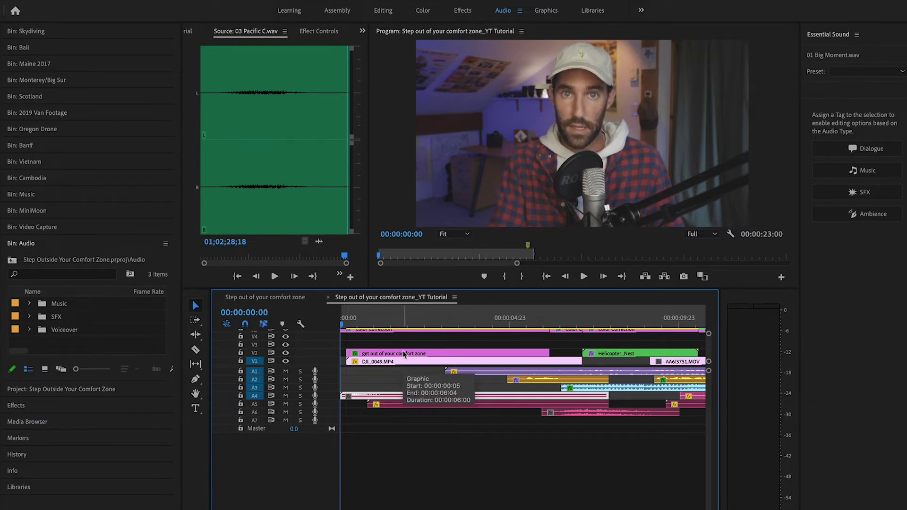
key("shift+equal")
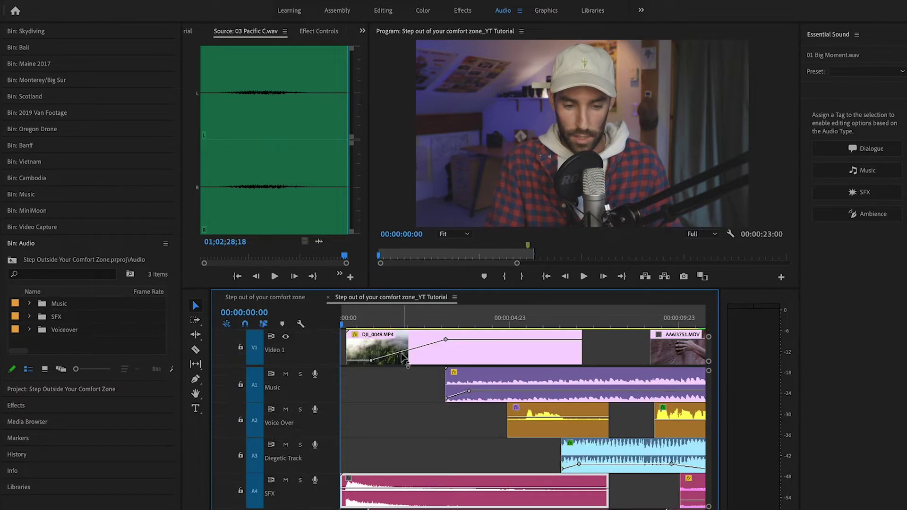
right_click(277, 388)
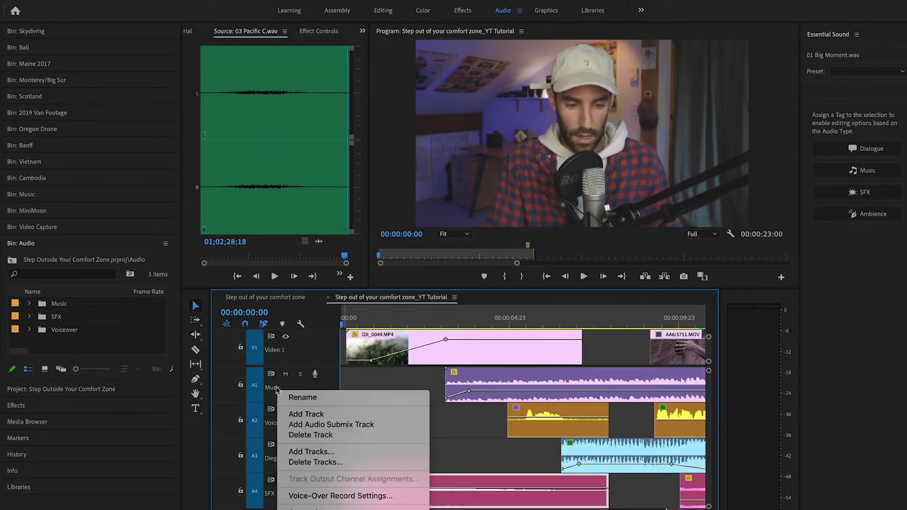
left_click(302, 397)
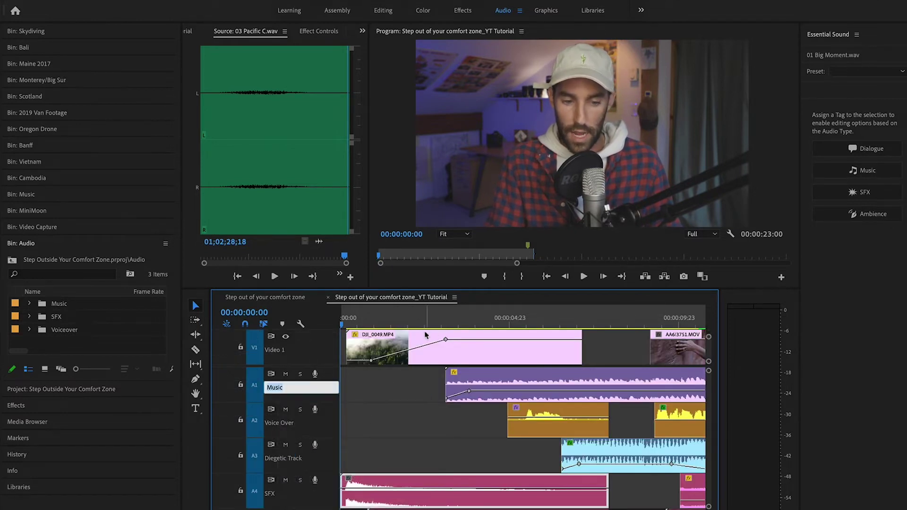
left_click(374, 395)
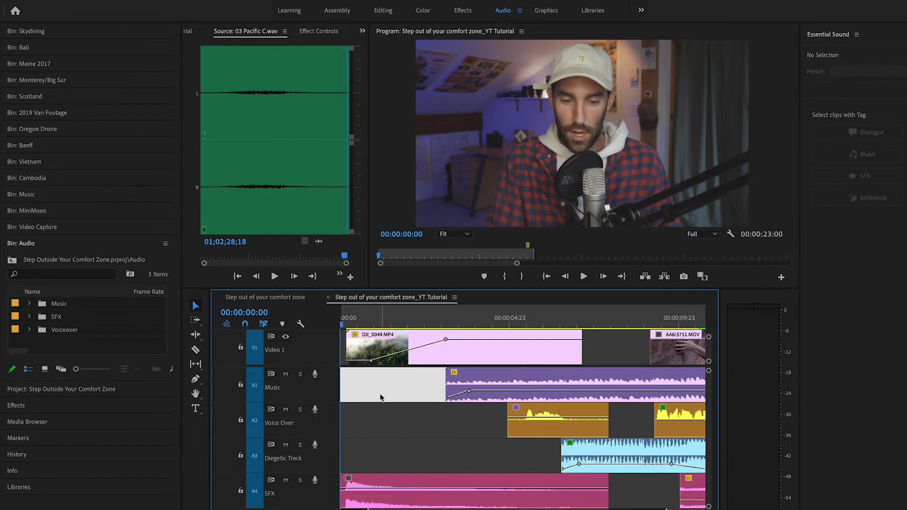
left_click(381, 398)
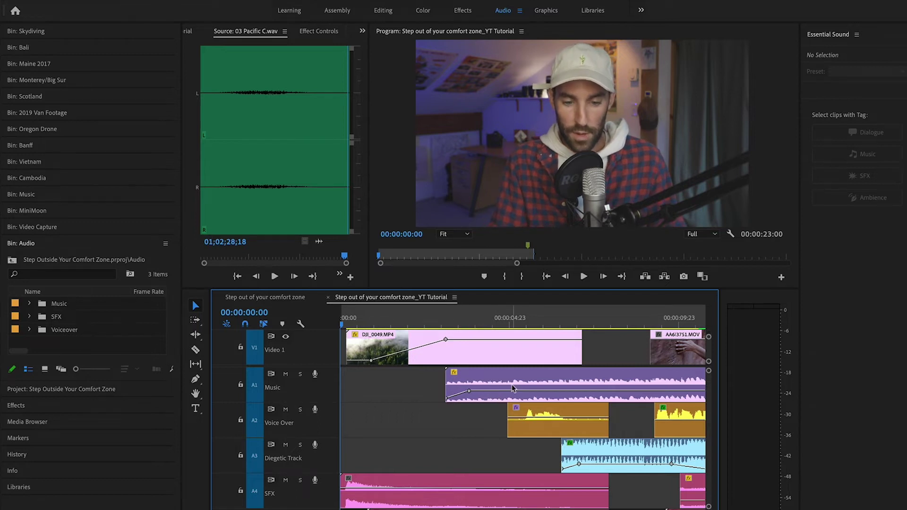
Examine the music clips across the whole sequence and the SFX tracks beneath the Diegetic Track
key("minus")
key("minus")
key("minus")
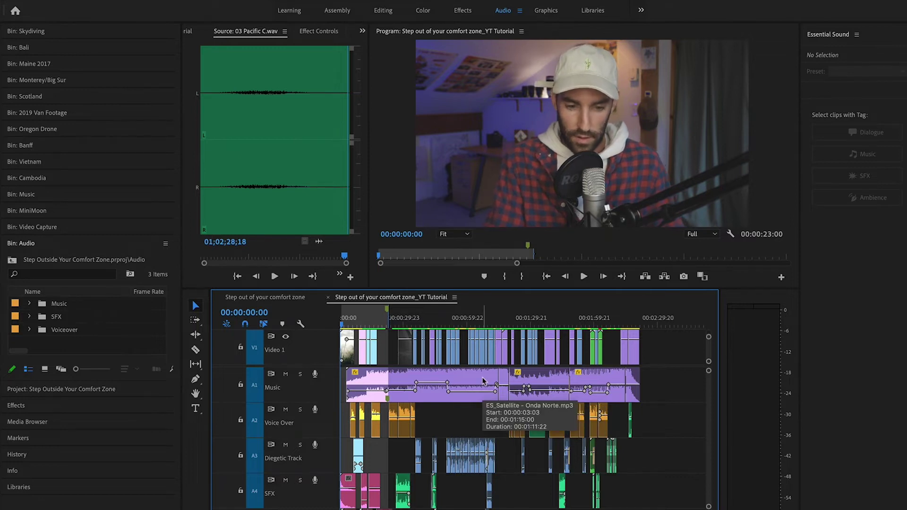
key("equal")
key("equal")
key("equal")
key("equal")
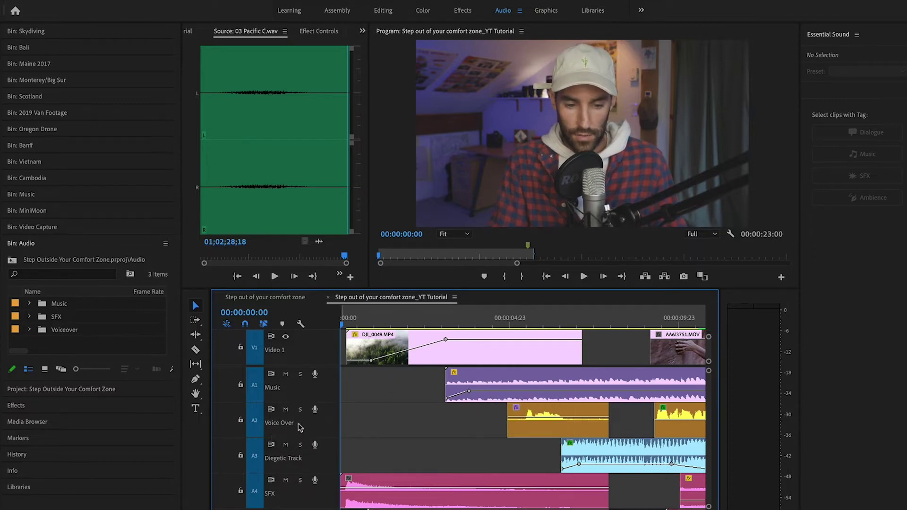
scroll(431, 436, "down", 3)
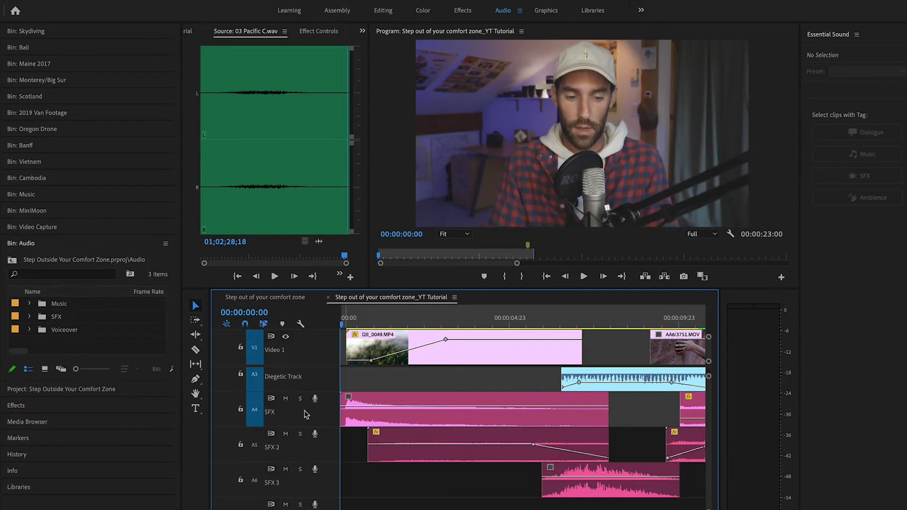
Look down through the SFX, SFX 2, SFX 3 and SFX 4 tracks beneath the Diegetic Track
scroll(305, 415, "up", 1)
scroll(282, 440, "down", 2)
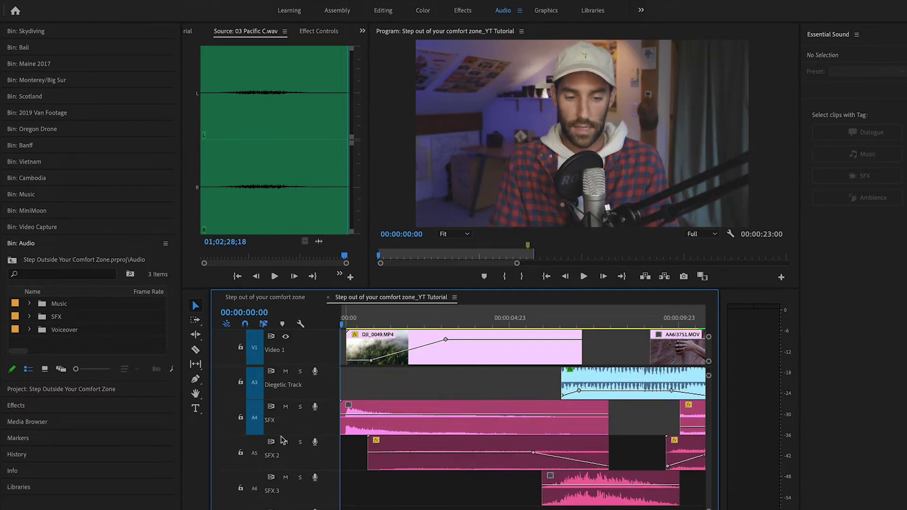
scroll(293, 428, "down", 1)
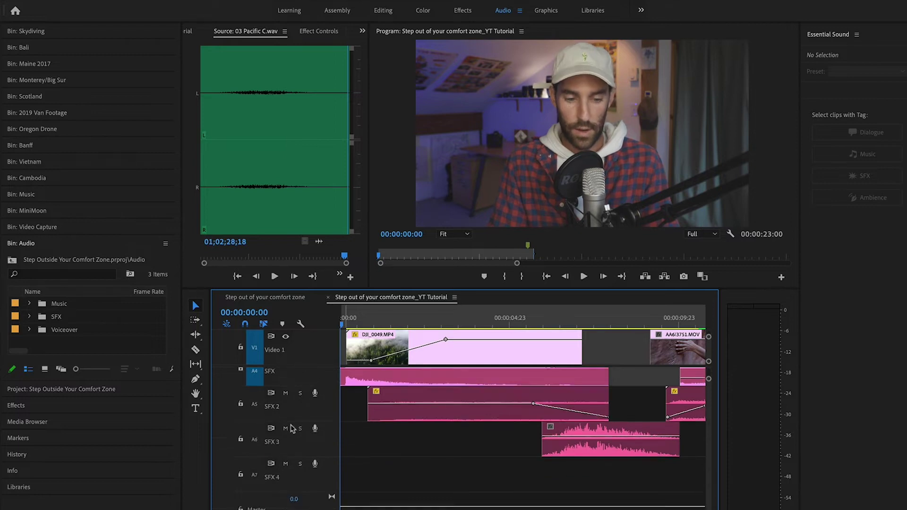
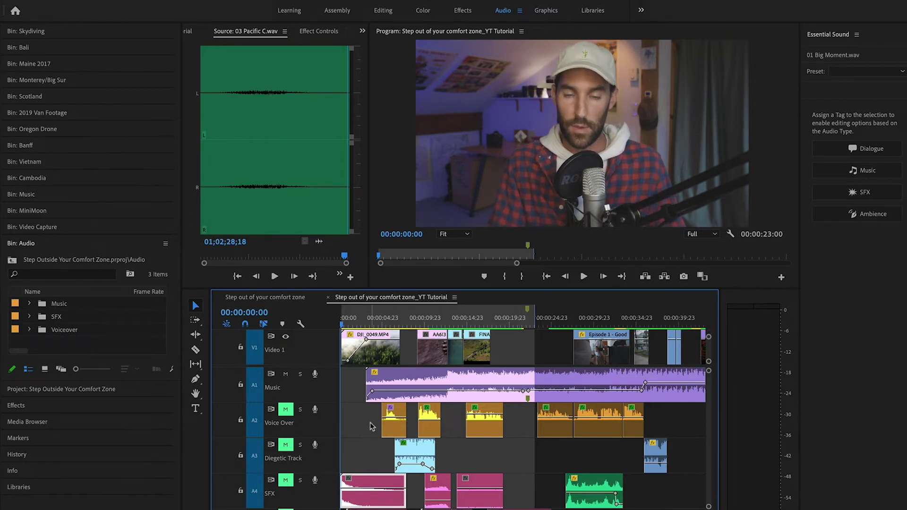
Play the opening with only the Music track audible, and replay it from 00:00:03:00 with the Voice Over track added
key("space")
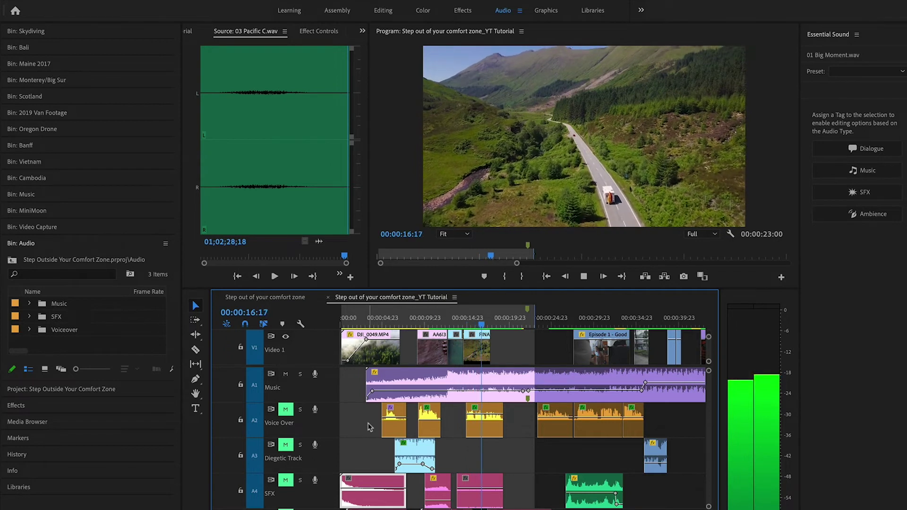
key("space")
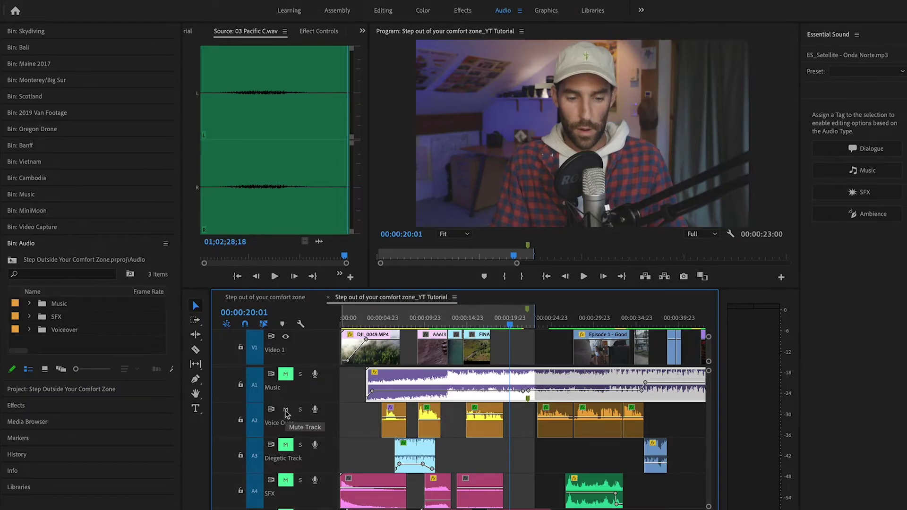
left_click(365, 319)
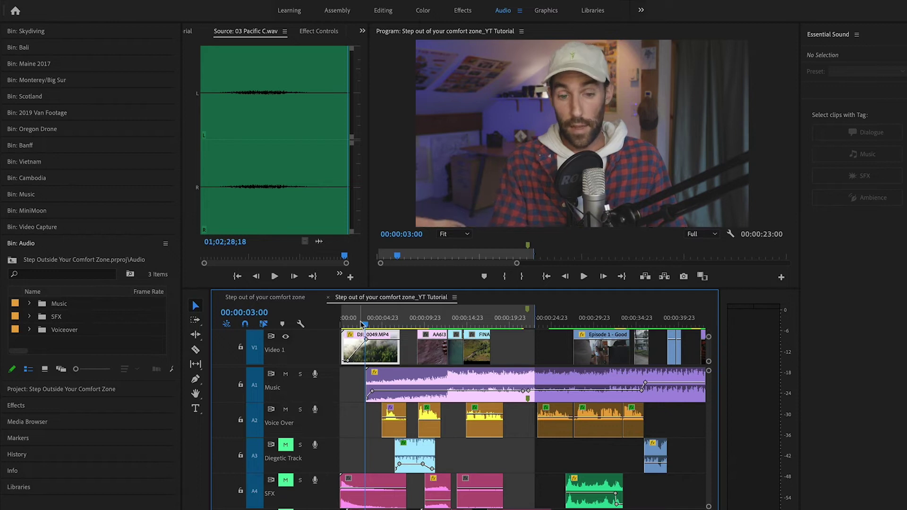
key("space")
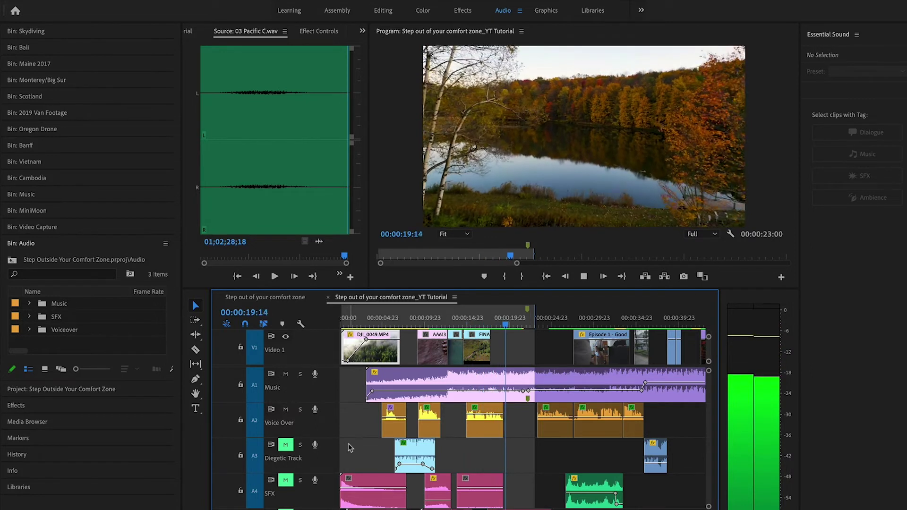
key("space")
key("d")
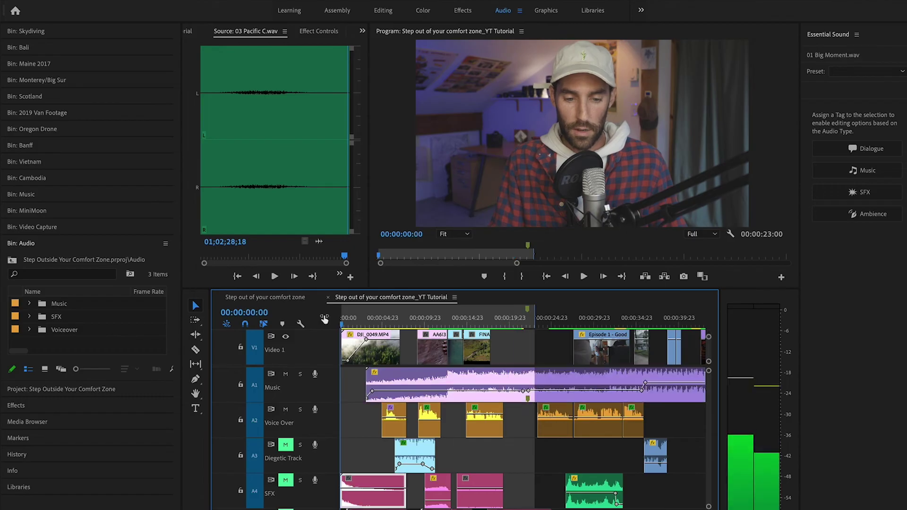
Scrub the opening forest shot between about 00:00:02:20 and 00:00:04:20 with the Music track muted and Video 2 hidden
scroll(369, 434, "down", 1)
scroll(368, 458, "down", 3)
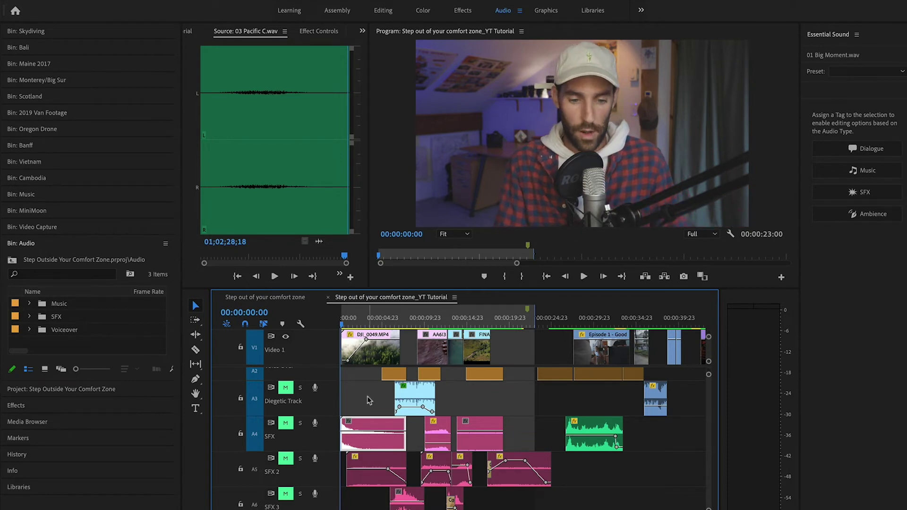
scroll(315, 417, "up", 3)
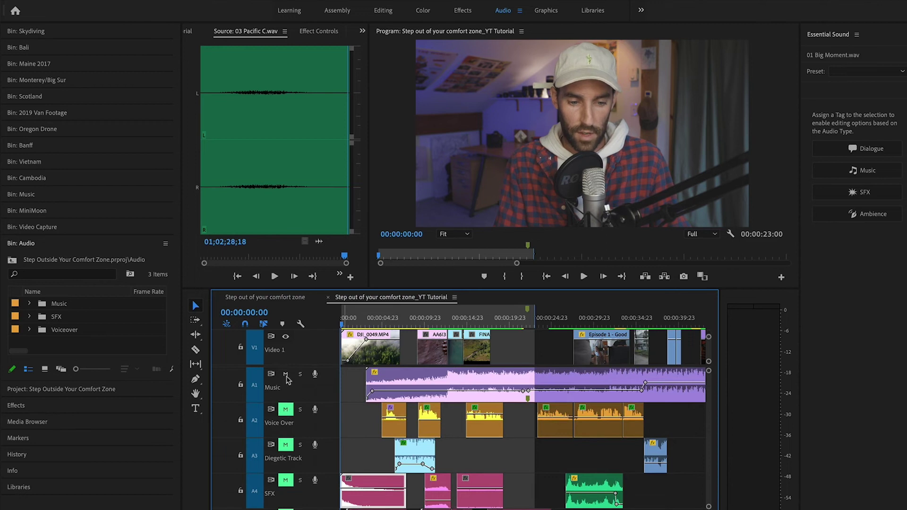
left_click_drag(342, 326, 380, 329)
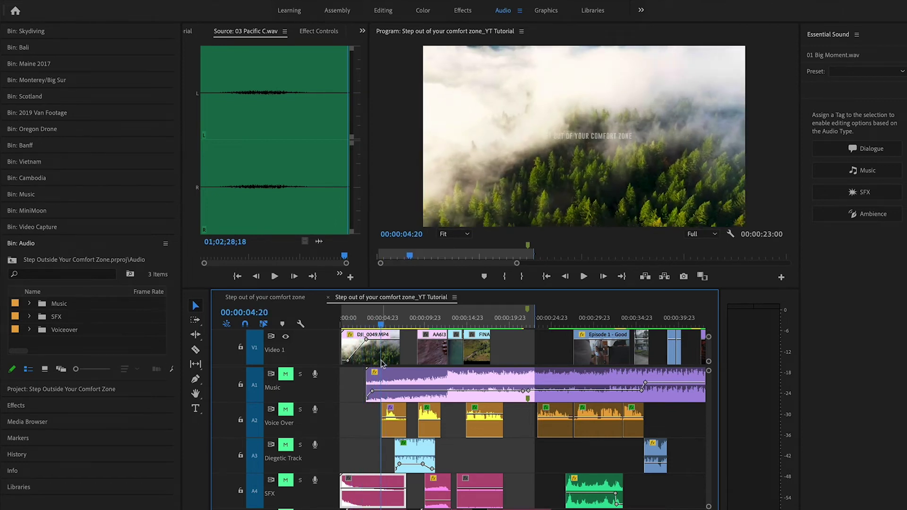
scroll(383, 366, "up", 2)
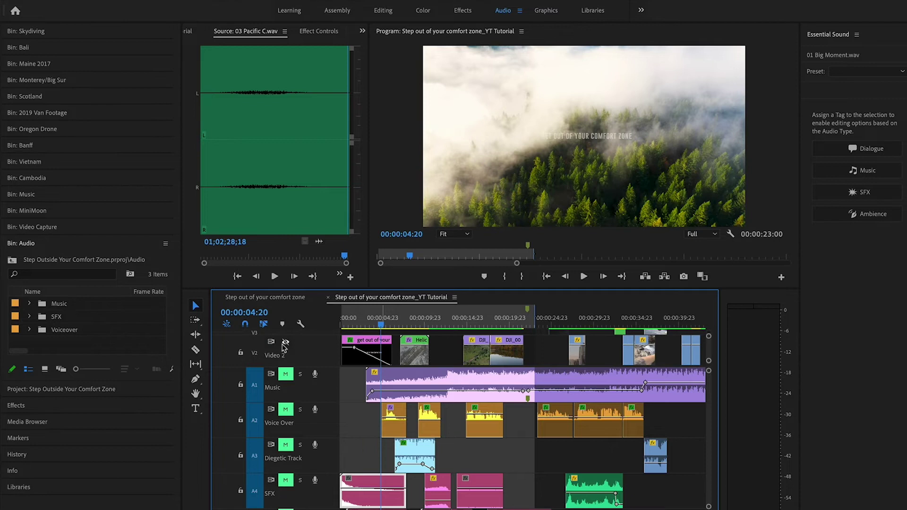
mouse_move(380, 324)
left_mouse_down()
mouse_move(344, 325)
mouse_move(372, 323)
left_mouse_up()
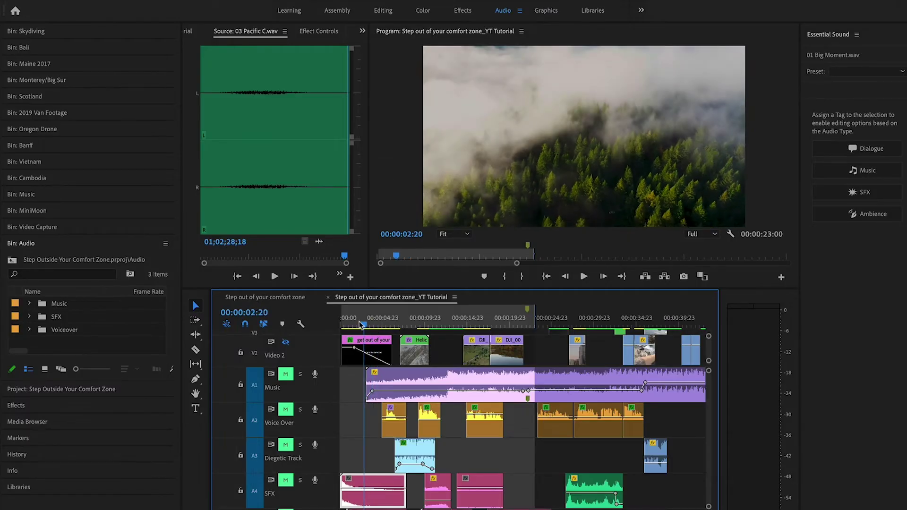
left_click_drag(361, 325, 380, 325)
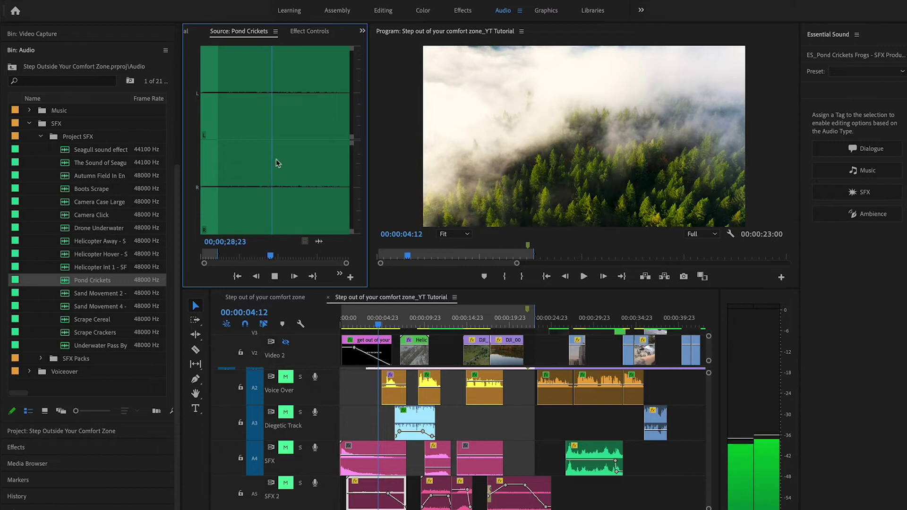
Stop the Pond Crickets preview and unmute SFX 2 to play the sequence from its opening title
key("space")
key("Home")
left_click_drag(379, 323, 344, 322)
key("=")
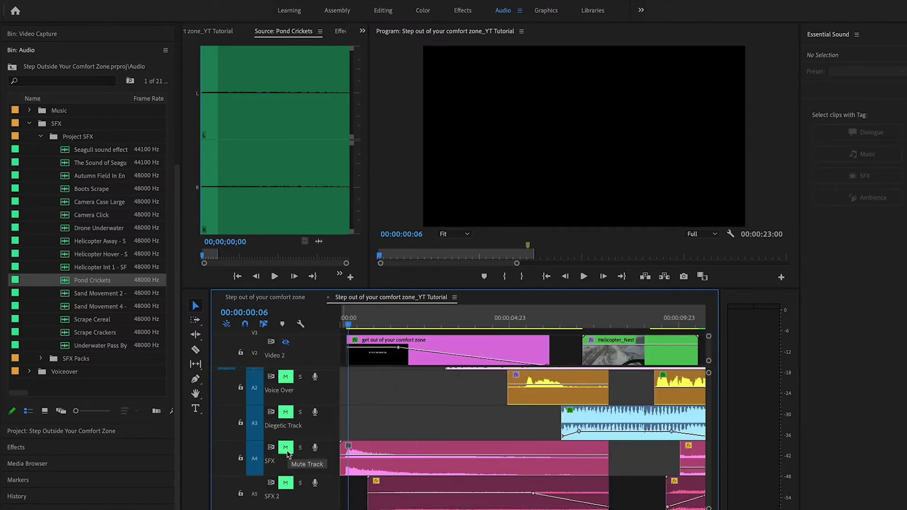
left_click(285, 482)
key("space")
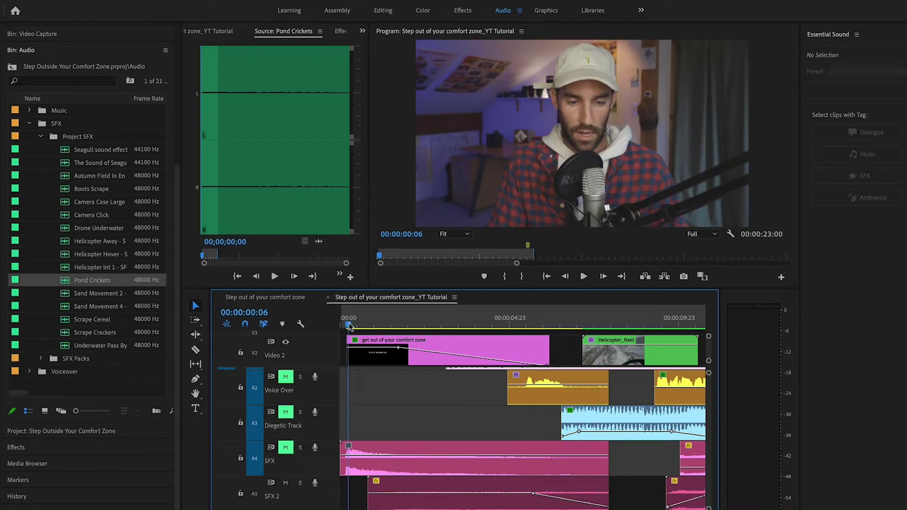
Return the playhead to 00:00:00:00 and unmute the Diegetic Track and SFX tracks
left_click_drag(348, 323, 347, 323)
scroll(388, 391, "up", 2)
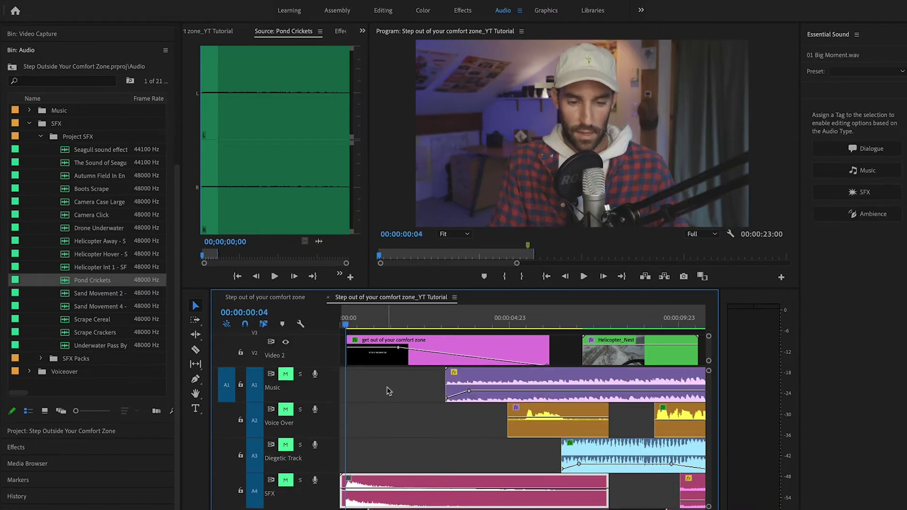
scroll(391, 429, "down", 2)
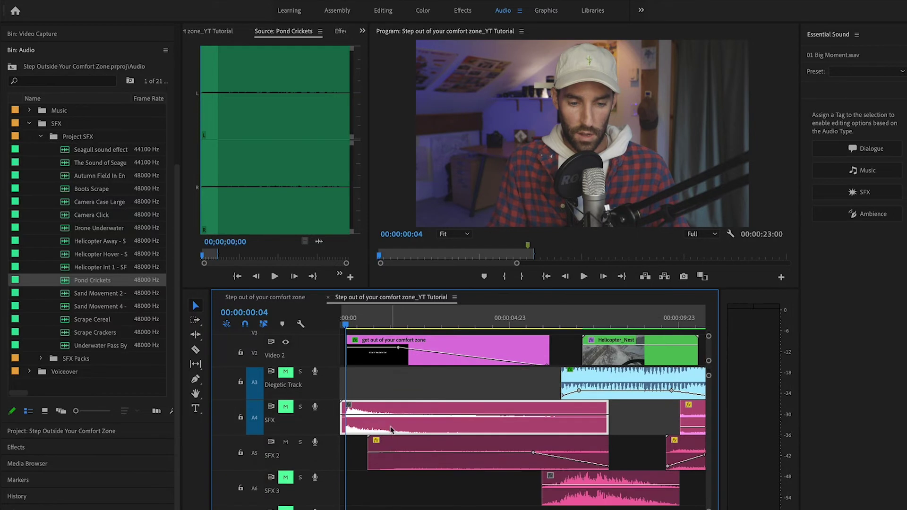
left_click_drag(346, 324, 341, 323)
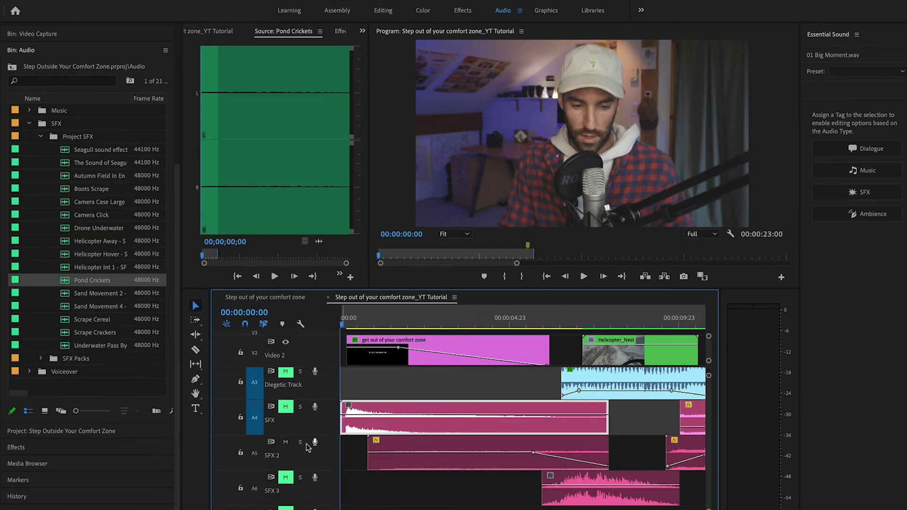
left_click(285, 372)
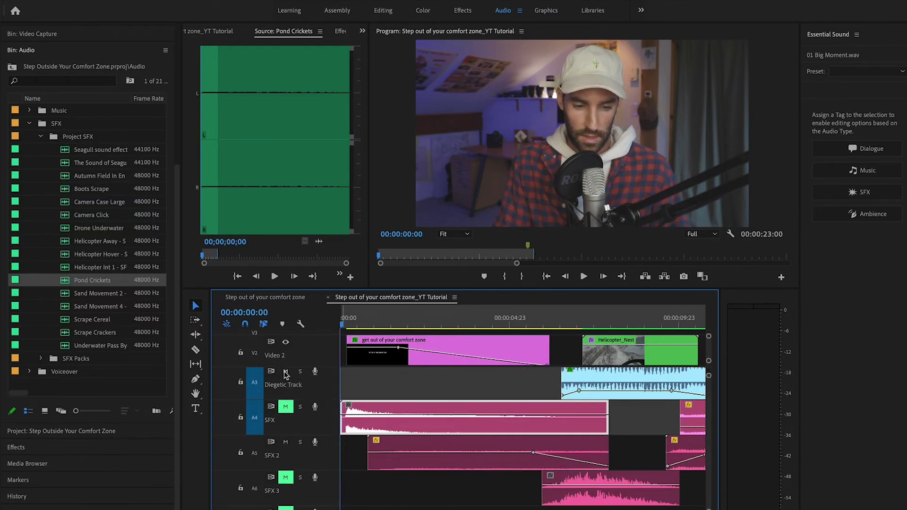
left_click(286, 407)
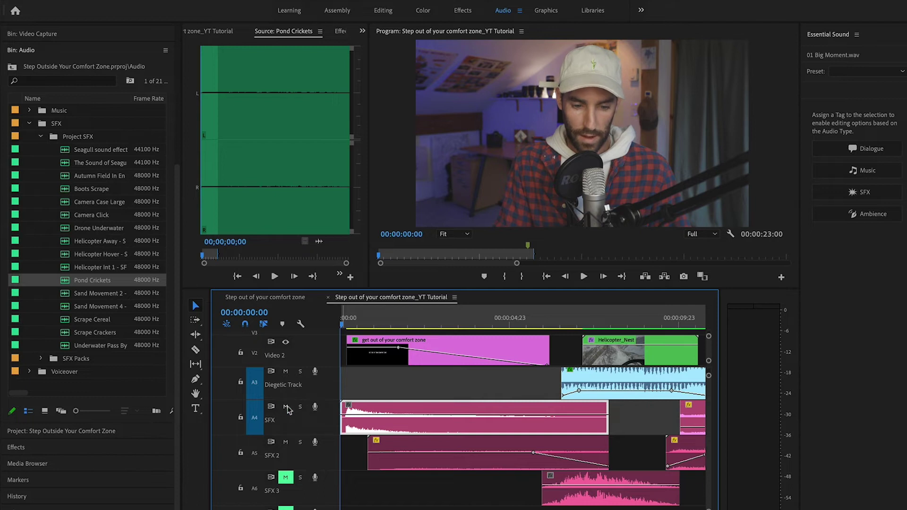
scroll(420, 500, "up", 3)
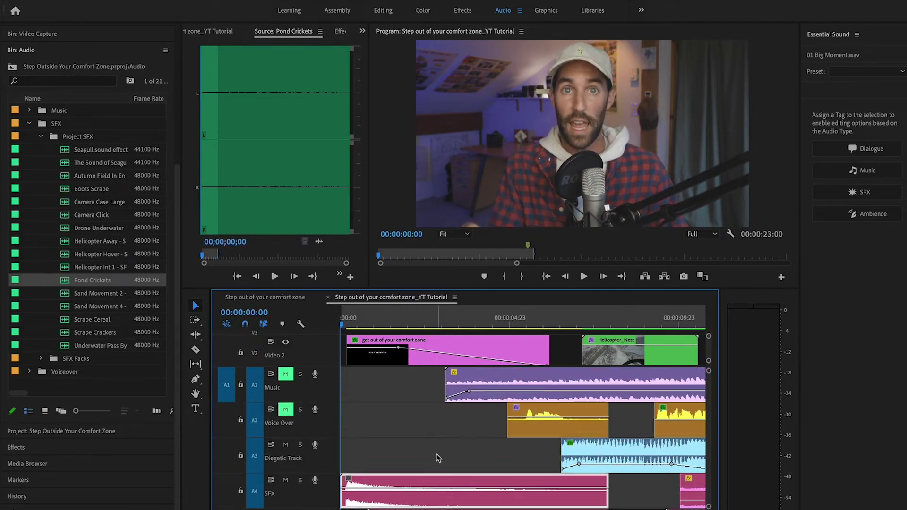
Play the opening title with the SFX tracks audible, and return the playhead to the start of the sequence
key("space")
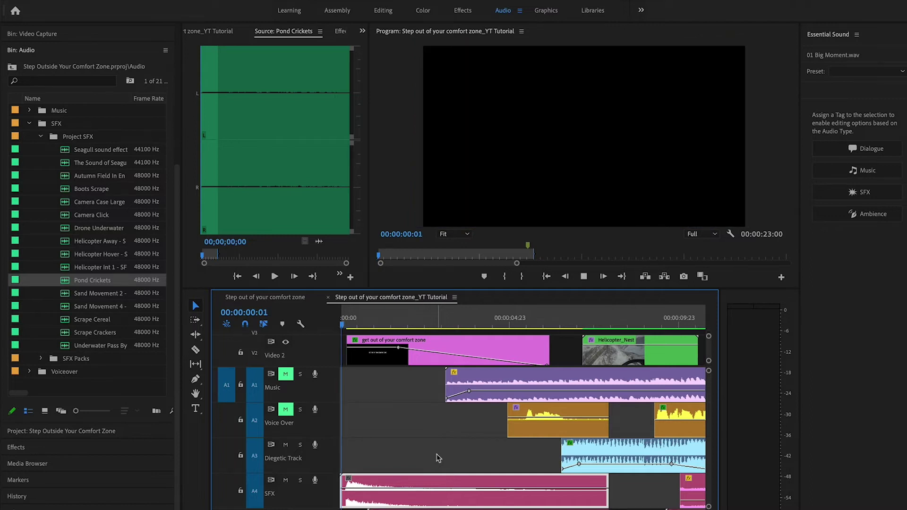
key("space")
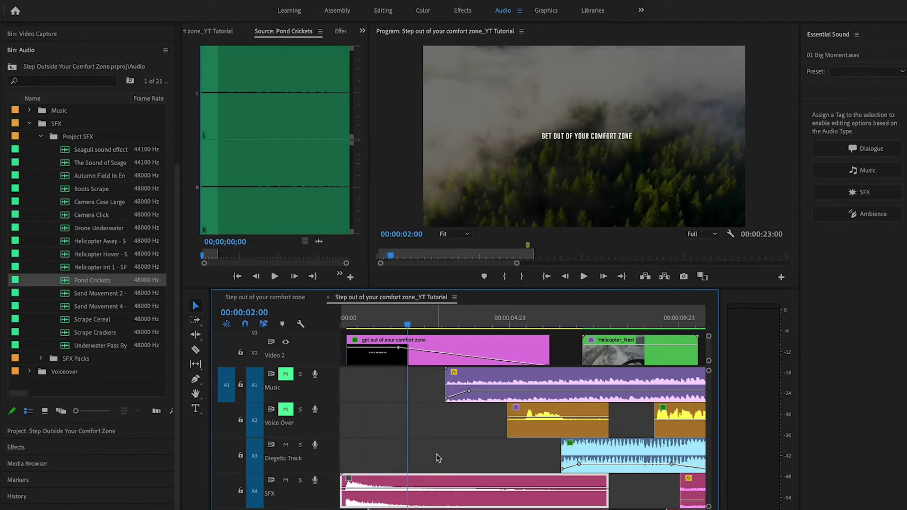
left_click_drag(405, 318, 341, 318)
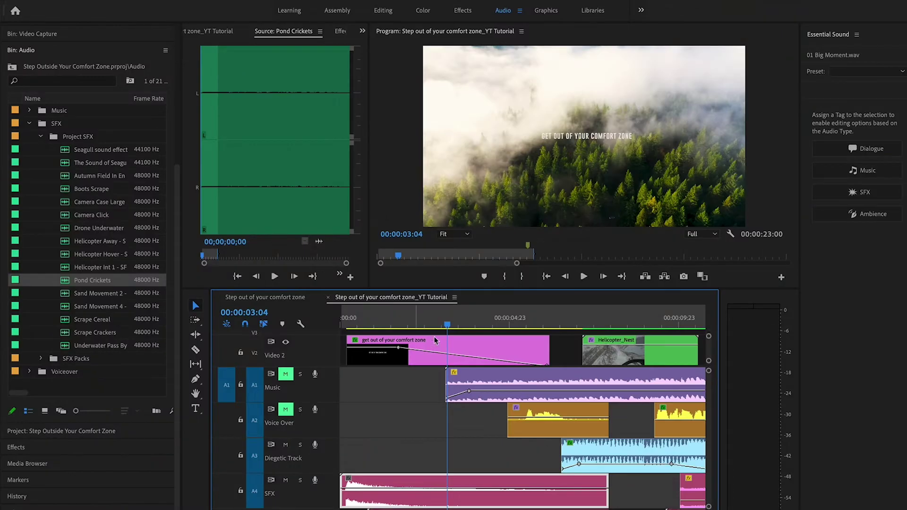
left_click_drag(450, 323, 341, 319)
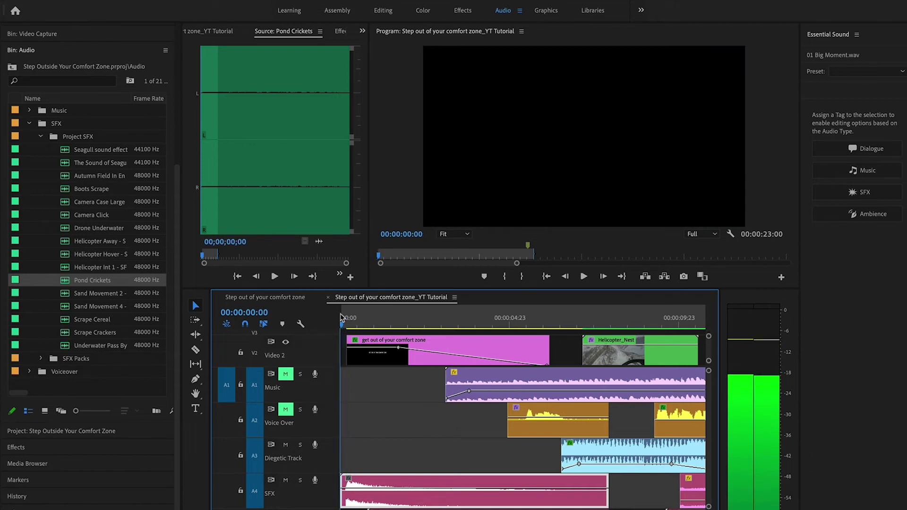
Mute the SFX track, replay the opening title without it, and move the playhead back to the start
left_click(286, 481)
key("space")
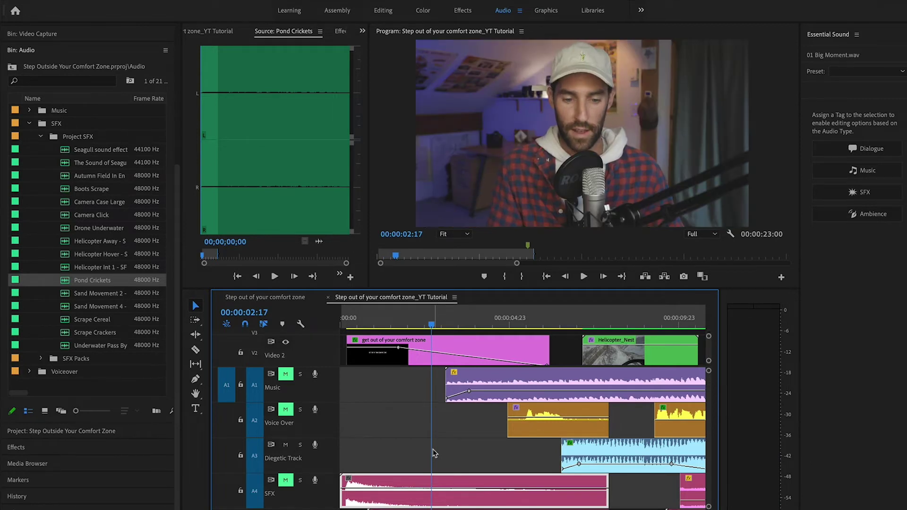
left_click_drag(431, 326, 337, 324)
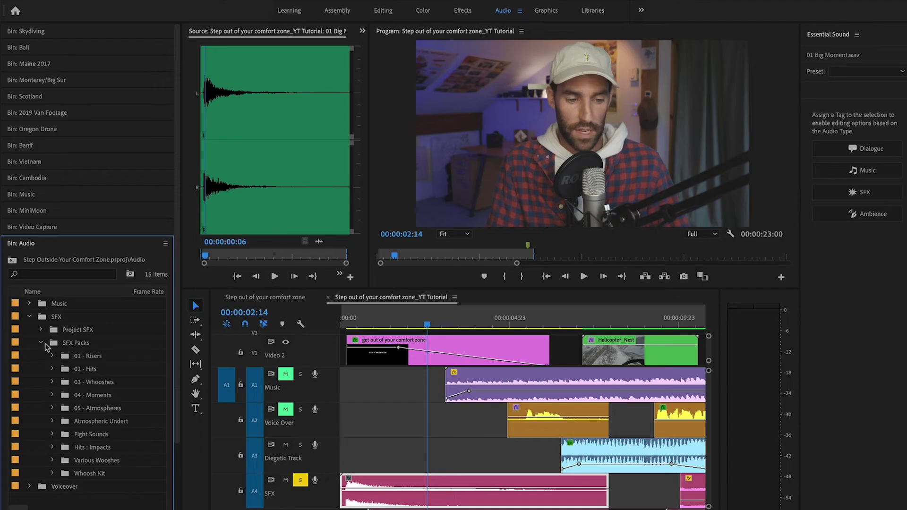
Look inside the 01 - Risers and 02 - Hits bins of the SFX Packs, collapsing each one again
left_click(52, 356)
left_click(52, 357)
left_click(52, 368)
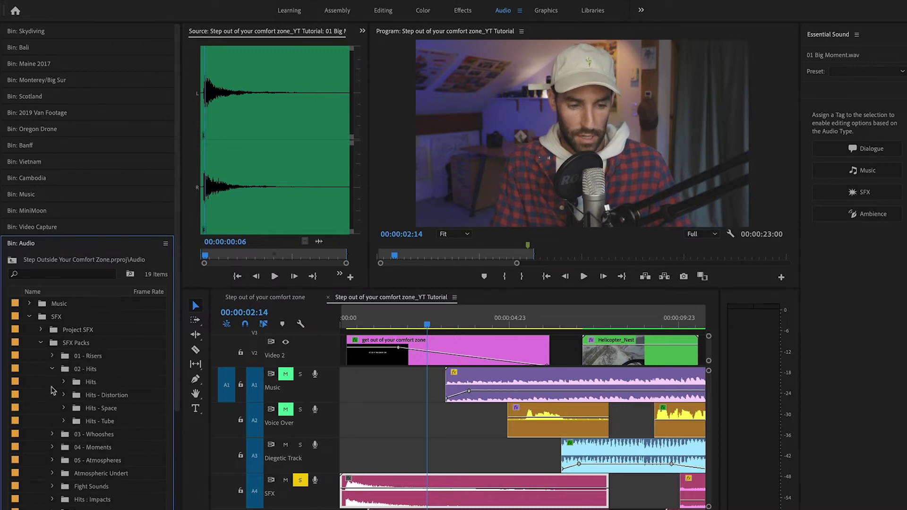
left_click(52, 369)
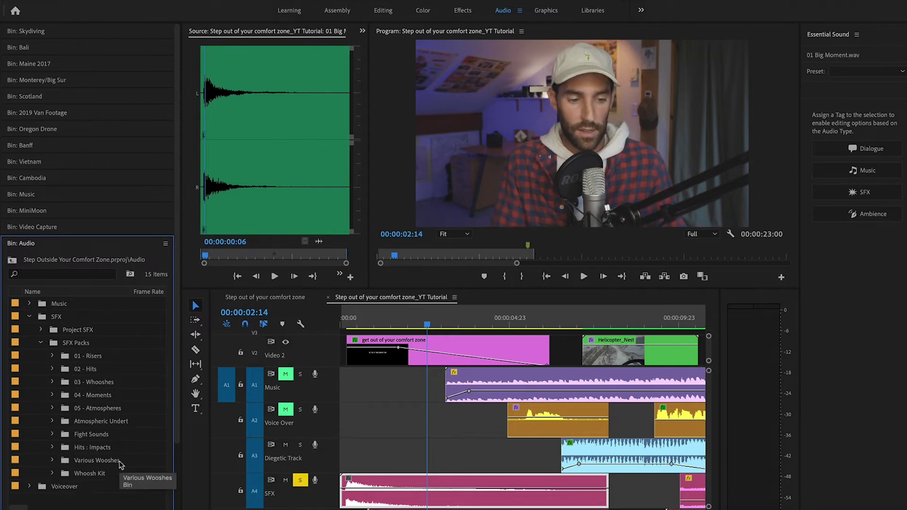
Expand the Risers bin inside 01 - Risers and preview 01 Daybreak.wav from just before its loudest part
left_click(52, 356)
left_click(64, 369)
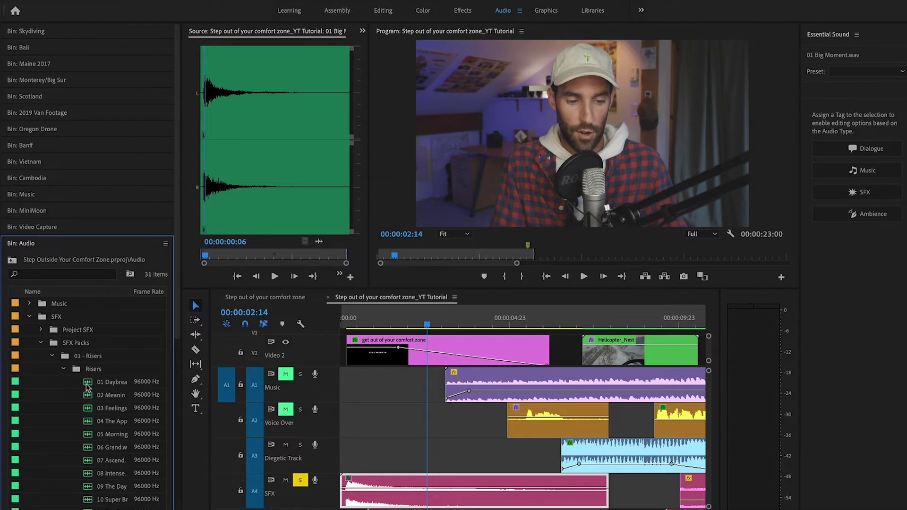
double_click(88, 387)
left_click(271, 92)
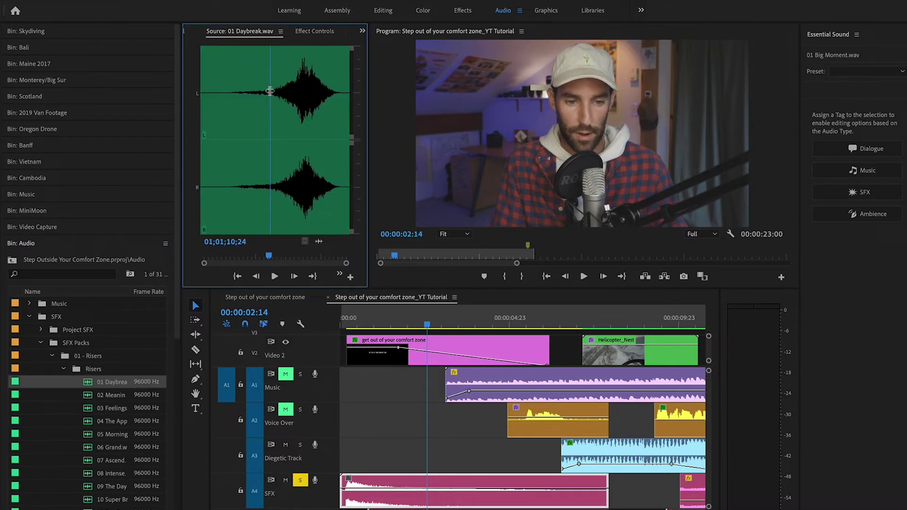
key("space")
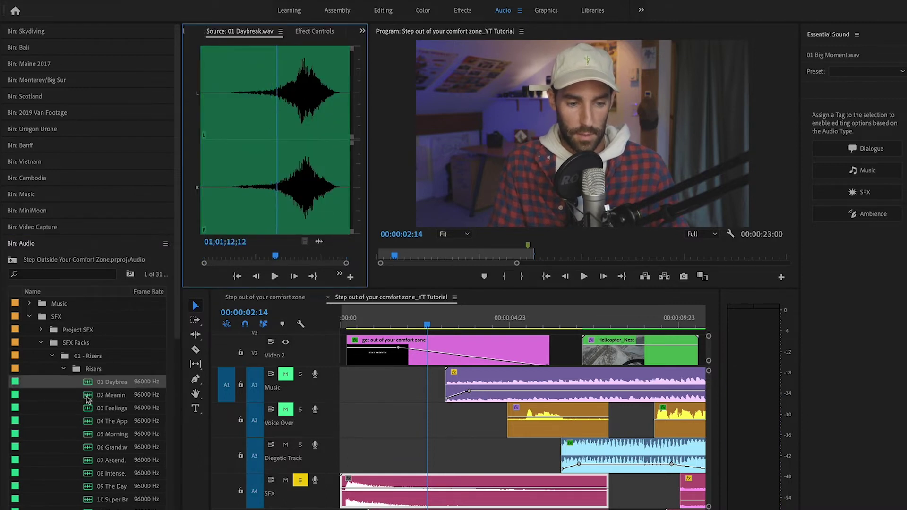
Preview the riser 02 Meaning.wav from just before its peak, and stop the playback
double_click(89, 396)
left_click(301, 92)
key("space")
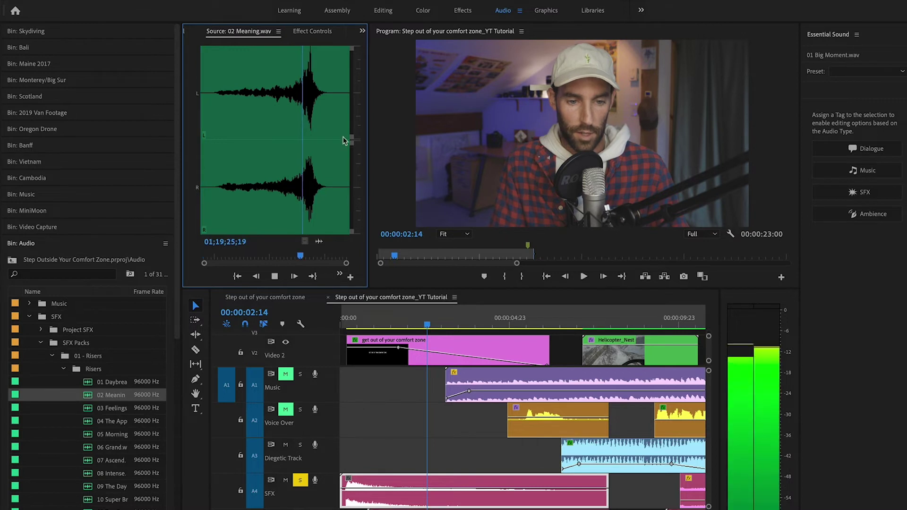
key("space")
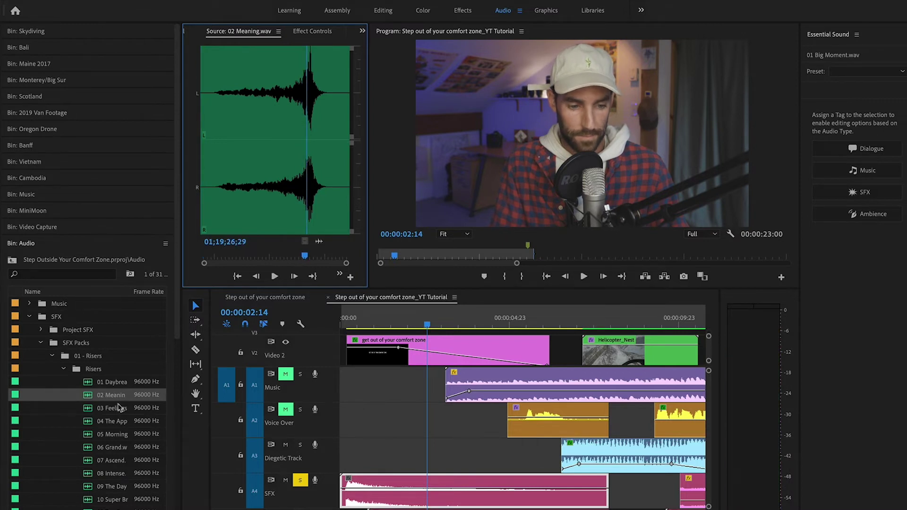
Preview the riser 03 Feelings.wav from just before its peak, and stop the playback
left_click(86, 412)
double_click(89, 412)
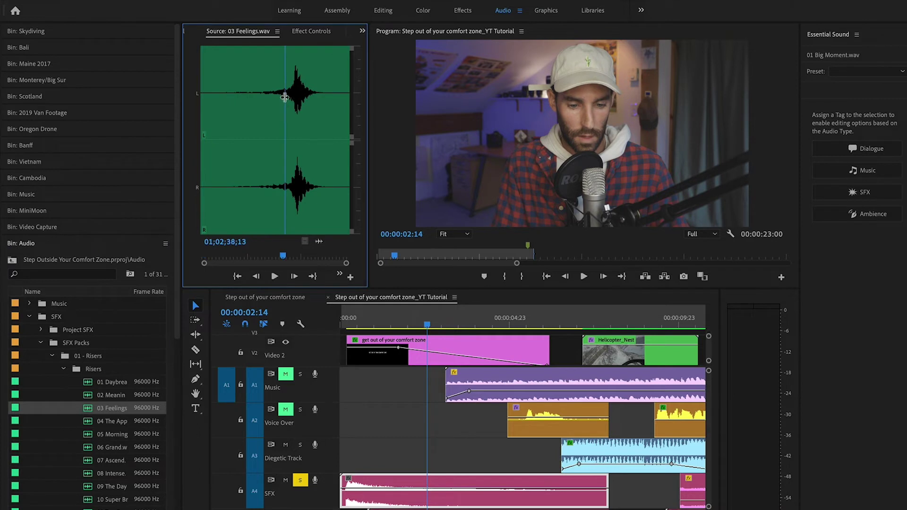
key("space")
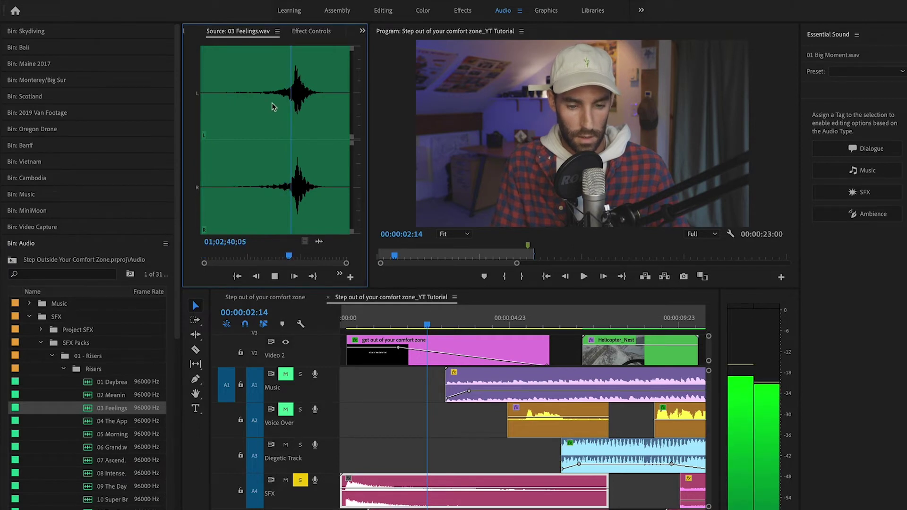
key("space")
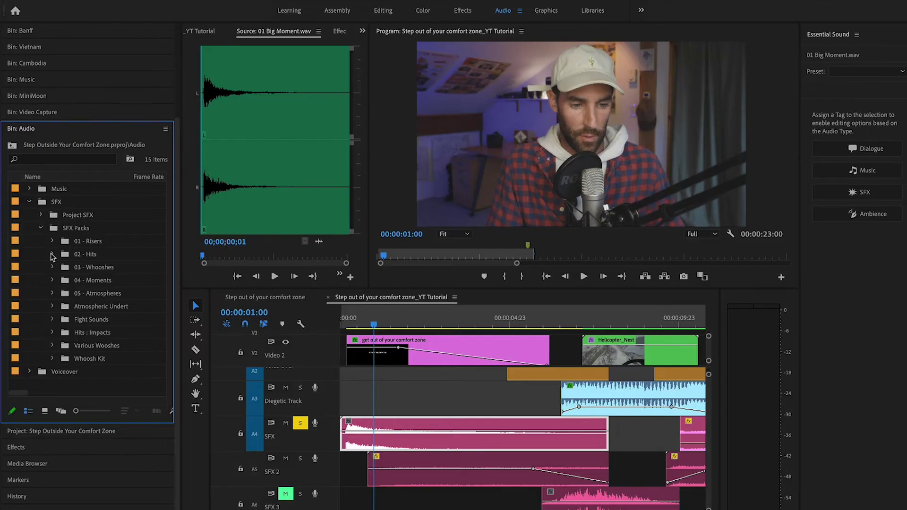
Expand the Hits bin inside 02 - Hits and preview 01 Big Moment.wav from its beginning
left_click(52, 255)
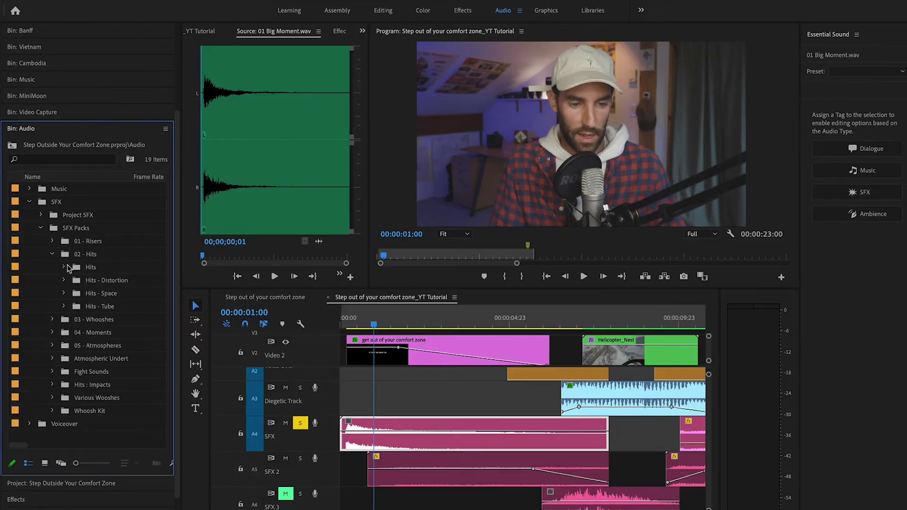
left_click(65, 268)
left_click(87, 282)
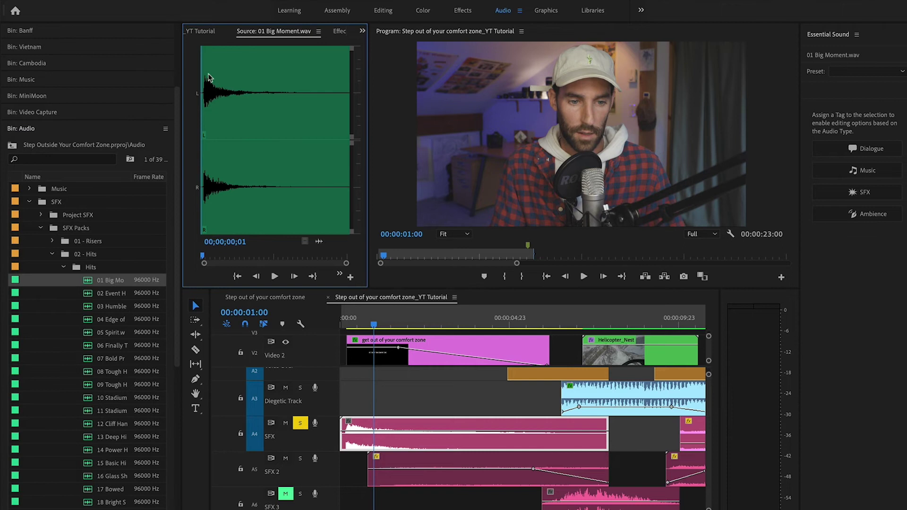
key("space")
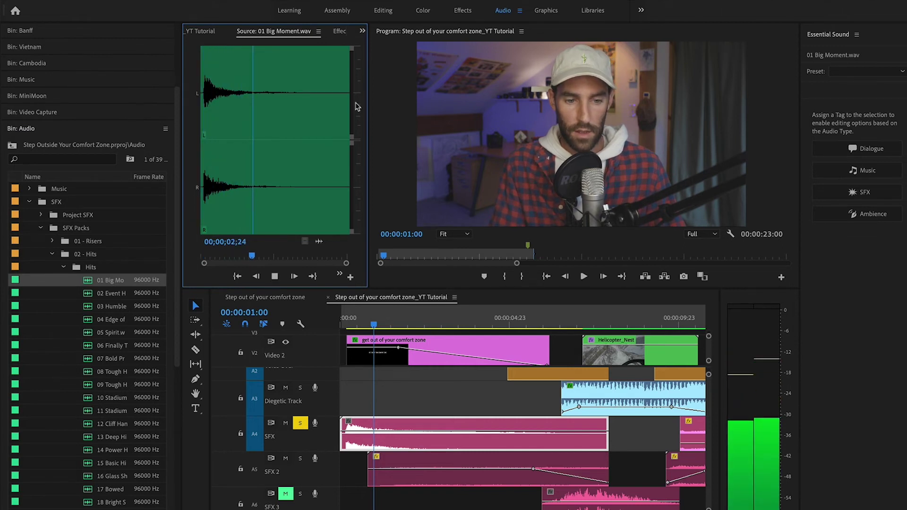
key("space")
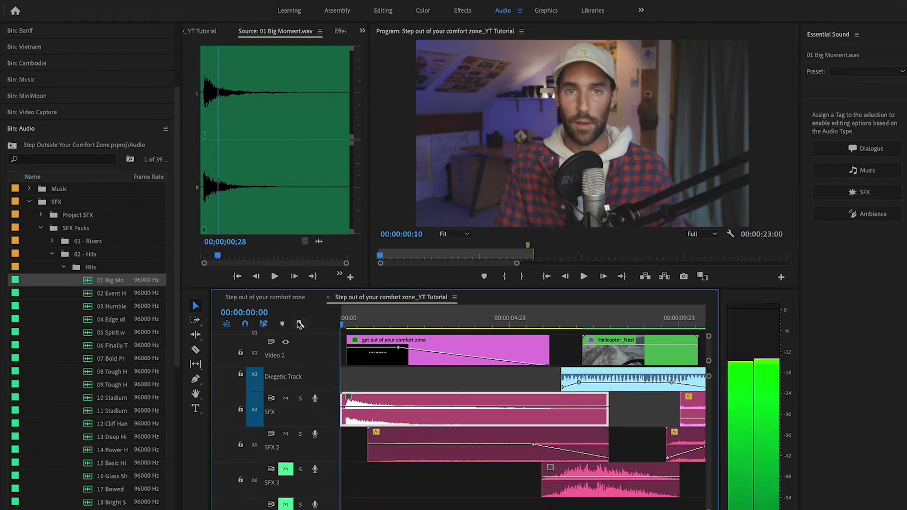
Unmute the SFX 3 and SFX 4 tracks and mute the Diegetic Track, leaving only the sound effects audible
key("space")
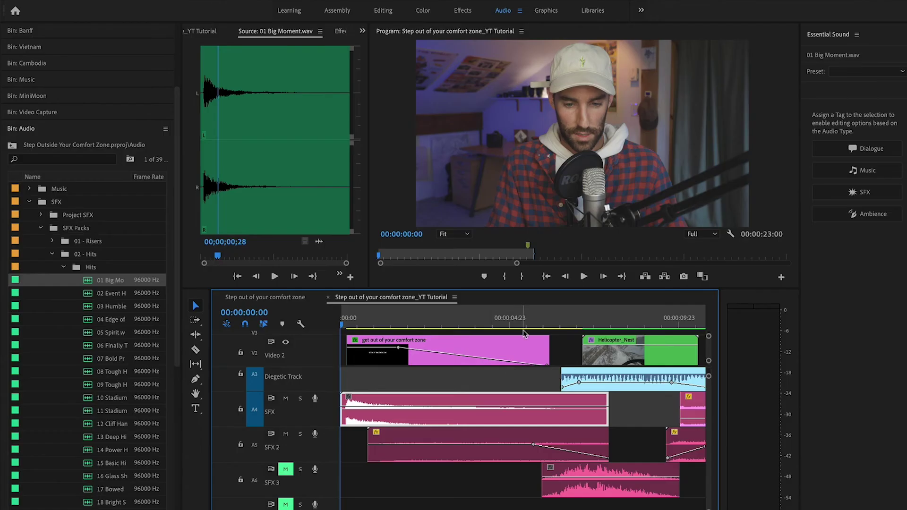
left_click(285, 470)
scroll(348, 470, "up", 3)
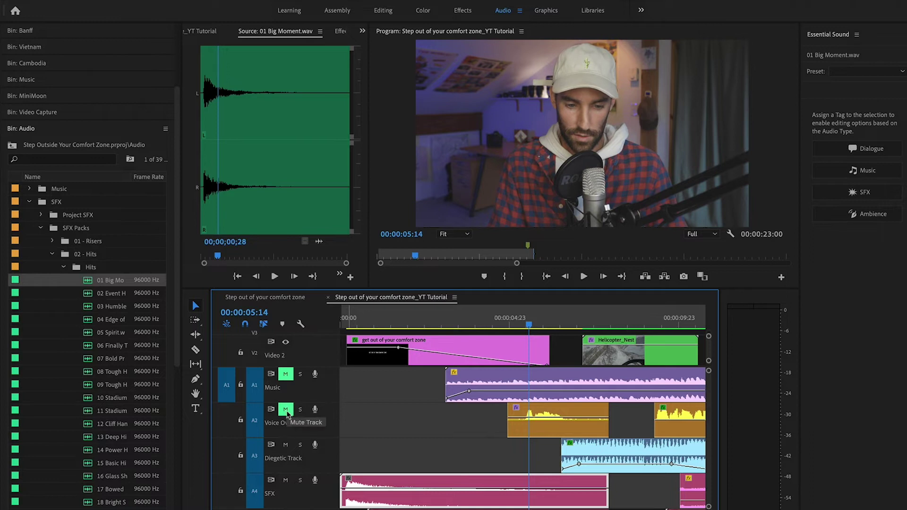
left_click(285, 444)
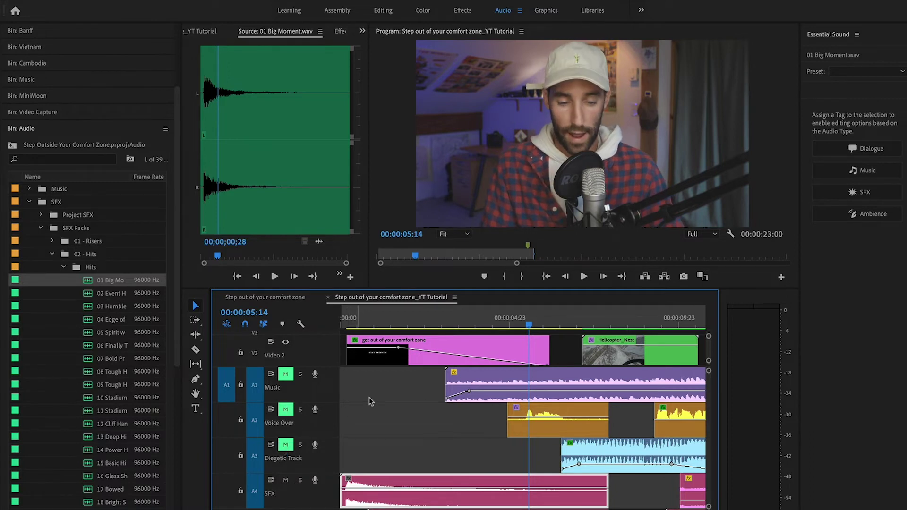
scroll(390, 418, "down", 3)
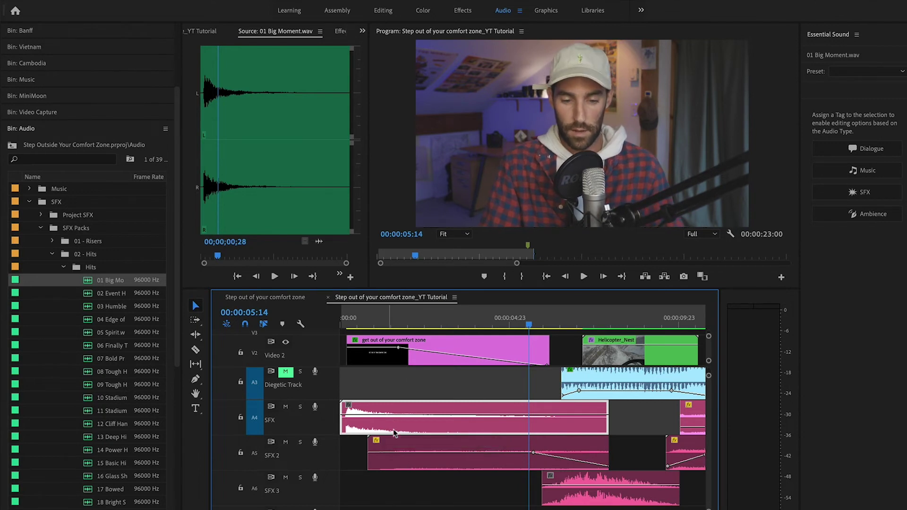
scroll(414, 475, "down", 1)
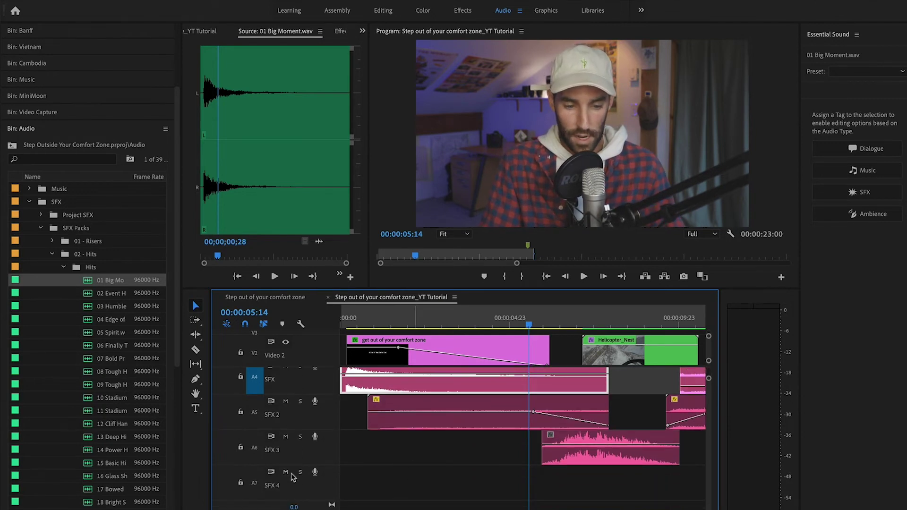
scroll(286, 477, "up", 4)
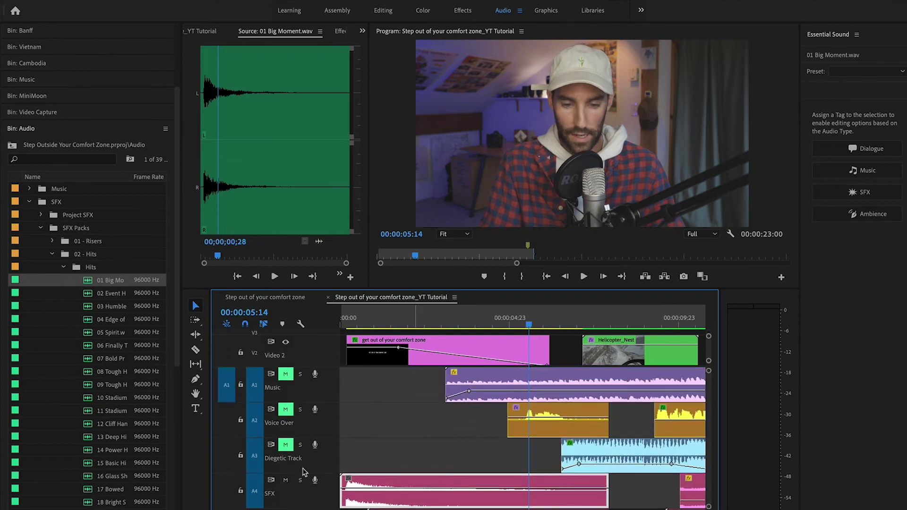
scroll(303, 471, "down", 2)
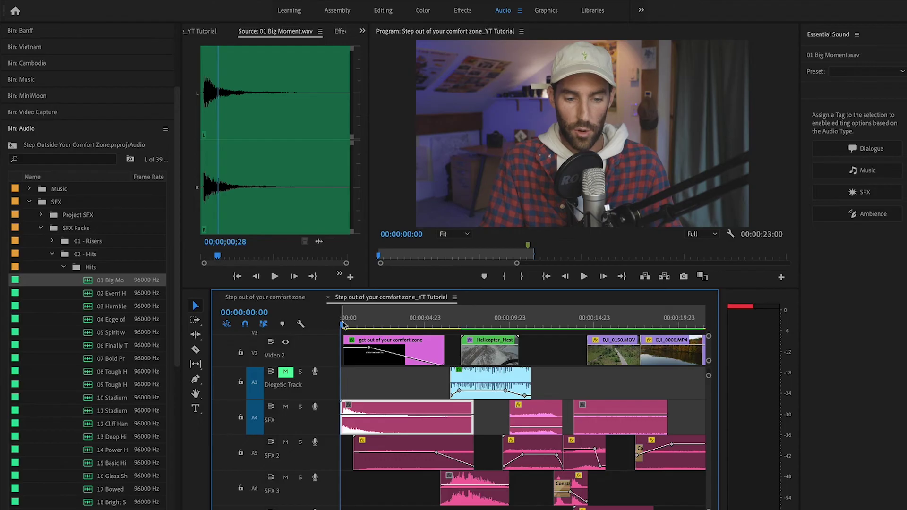
Play the end of the opening title with all effects, and replay it into the Helicopter_Nest clip with SFX 3 soloed
left_click_drag(343, 325, 433, 332)
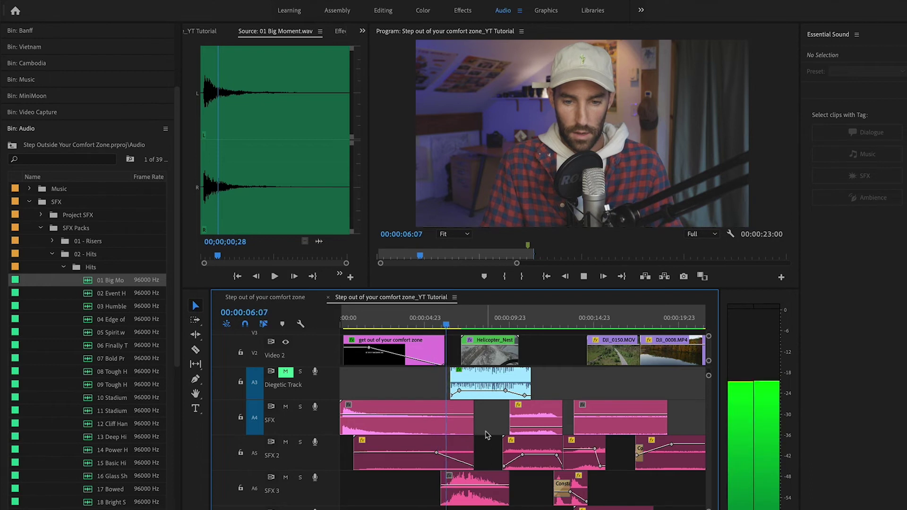
left_click(465, 470)
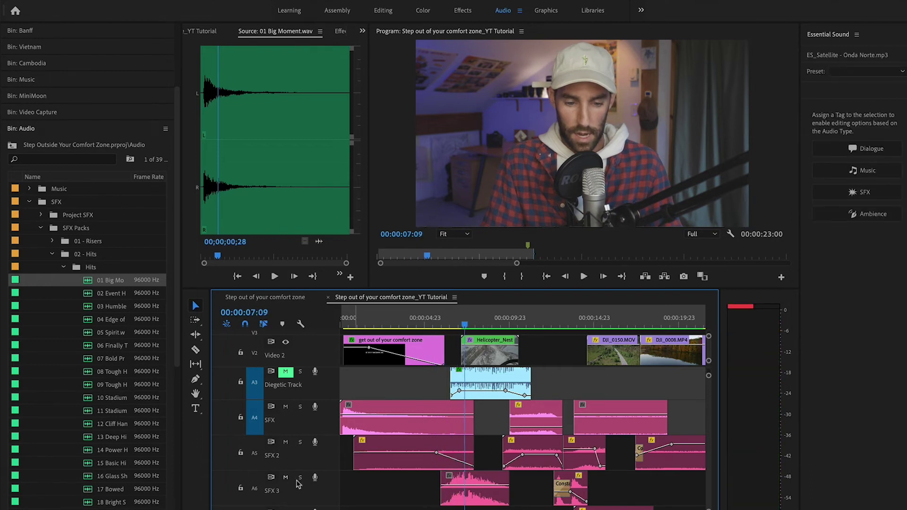
left_click(448, 325)
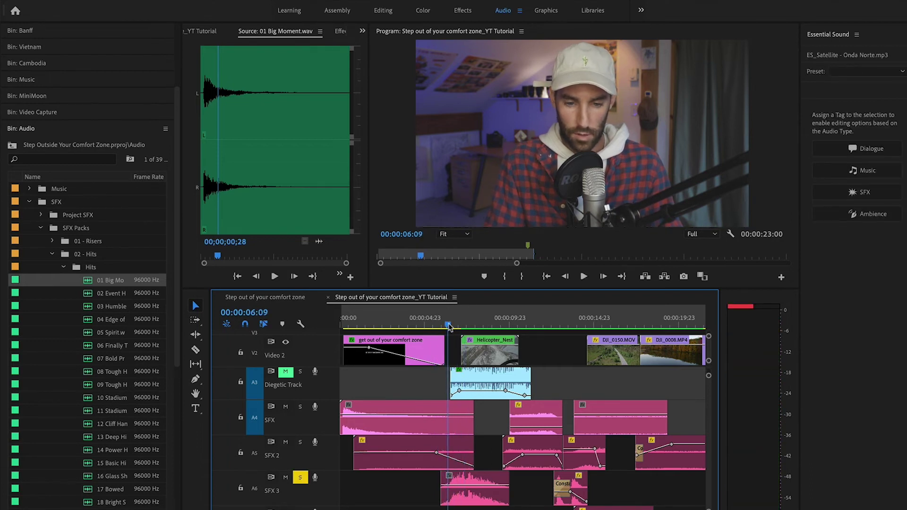
key("space")
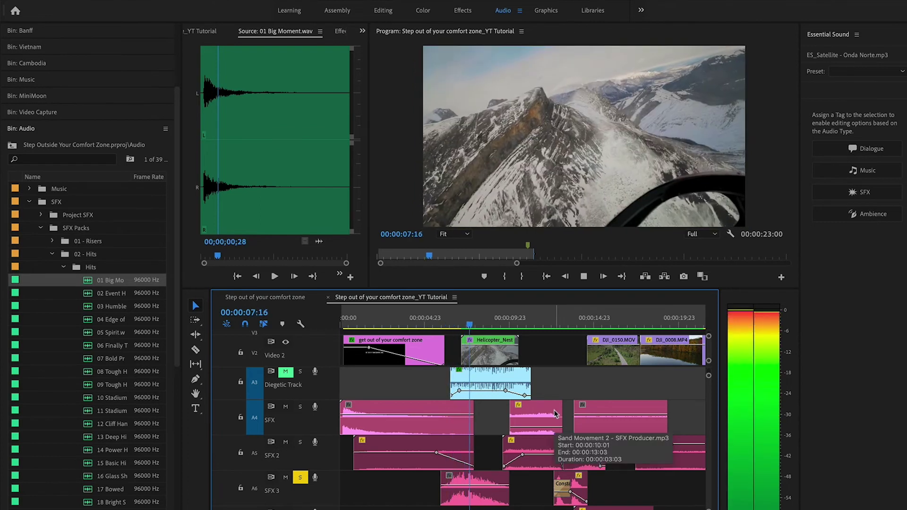
key("space")
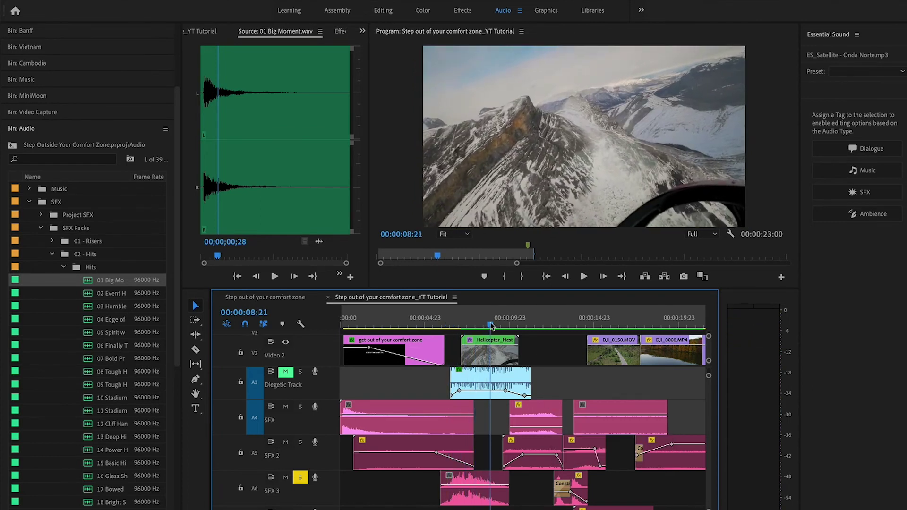
Replay the soloed SFX 3 sound twice across the cut from the forest shot to the helicopter shot
left_click(446, 324)
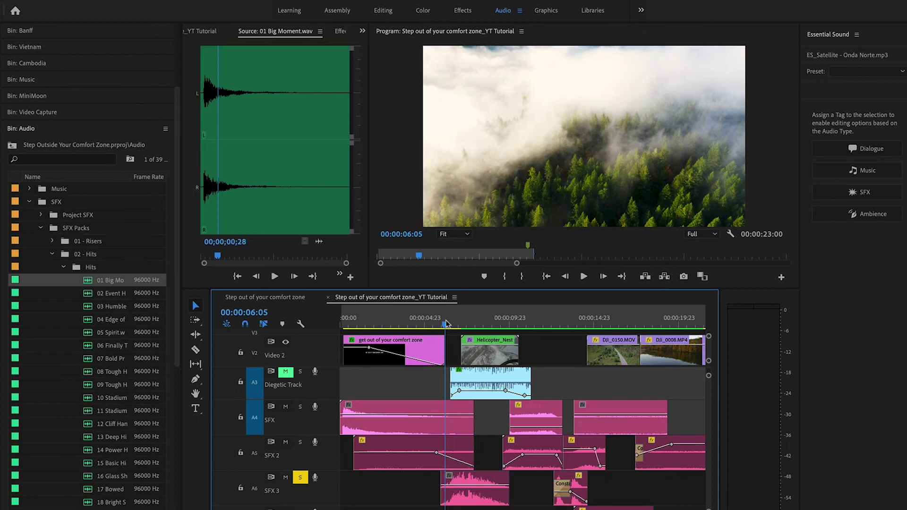
key("space")
left_click_drag(476, 325, 453, 314)
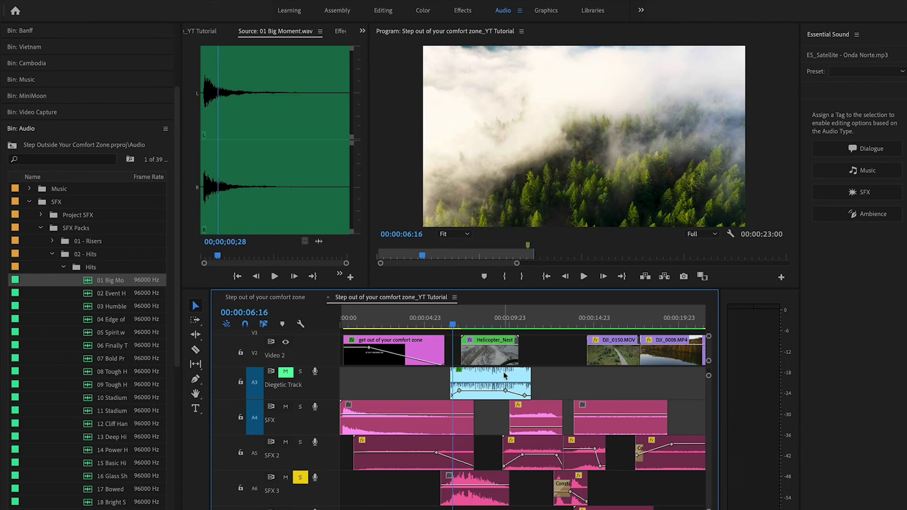
key("space")
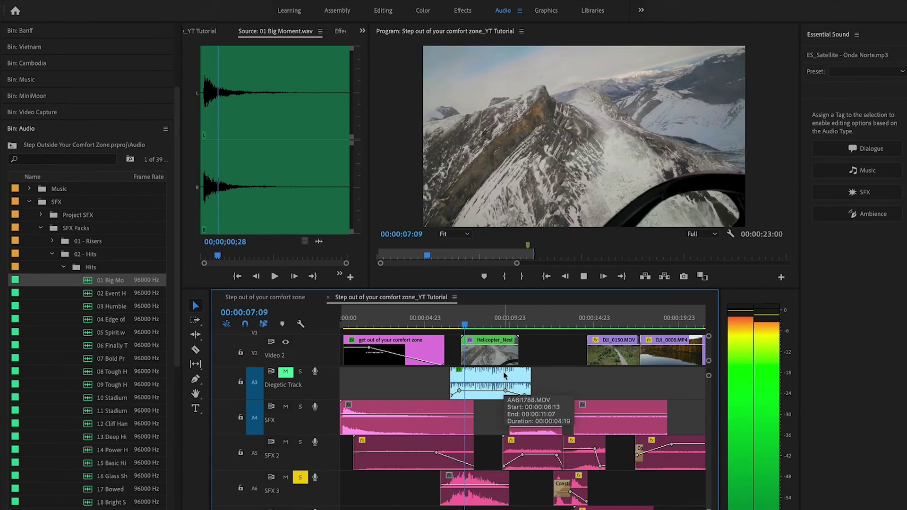
key("space")
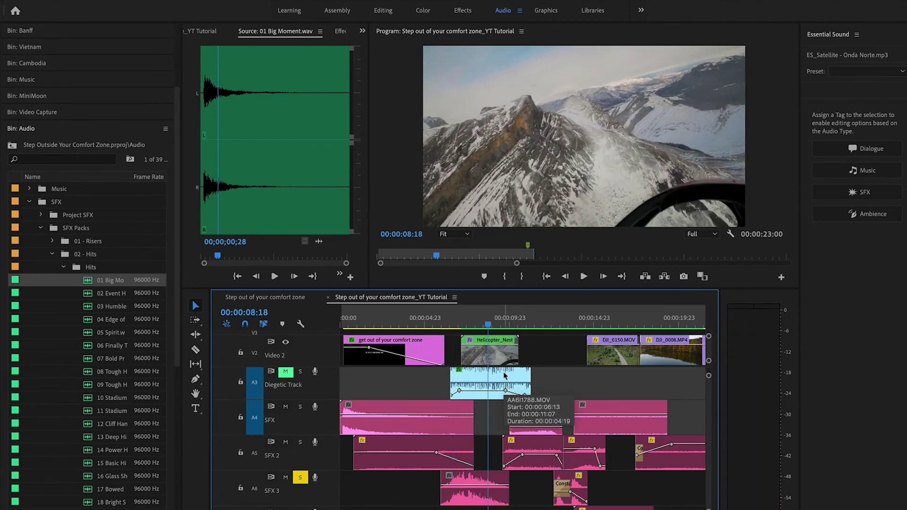
With the Diegetic Track unmuted, play from just before the Helicopter_Nest clip into the following hand-on-rock shot
left_click(454, 325)
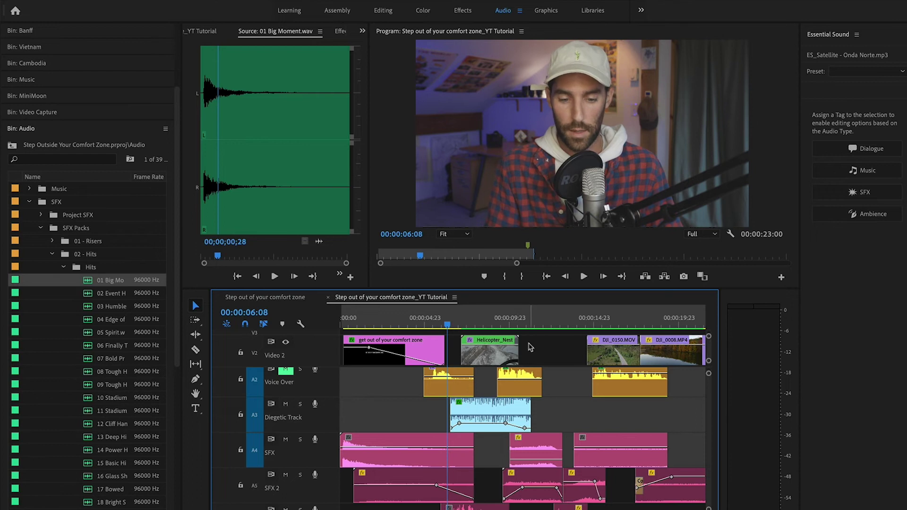
key("space")
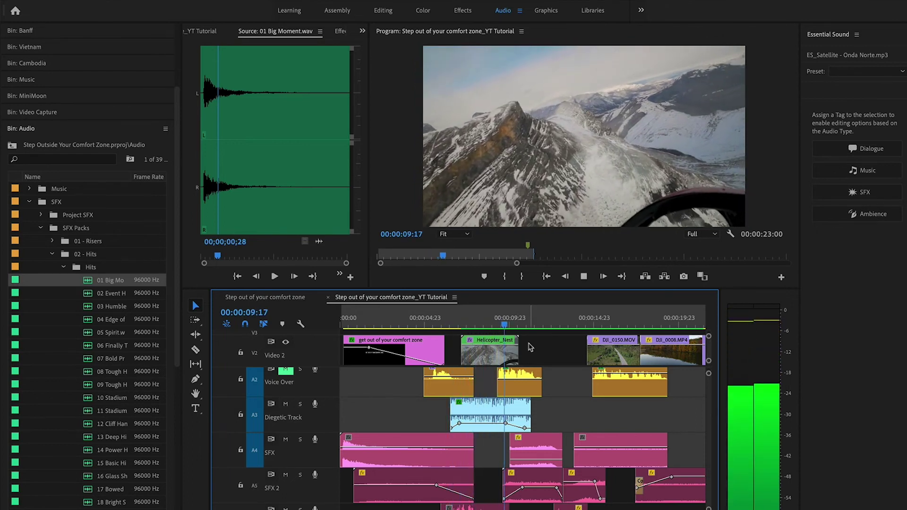
key("space")
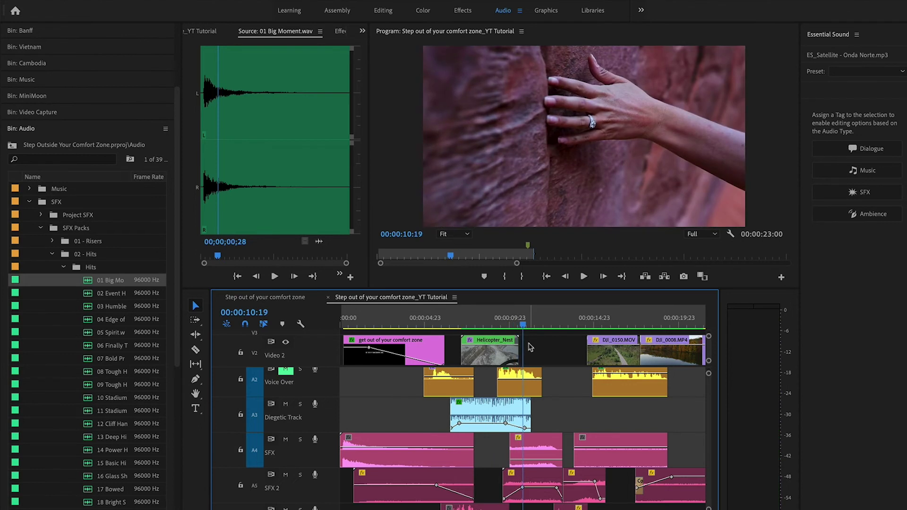
Show the effect settings of the AA6I1788.MOV audio clip on the Diegetic Track, and widen their panel to see the keyframes
left_click(486, 321)
left_click(496, 414)
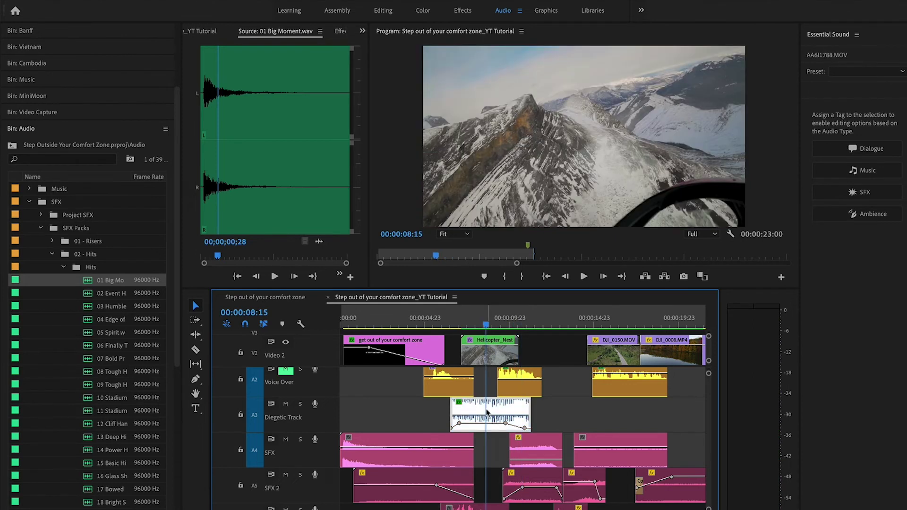
right_click(496, 414)
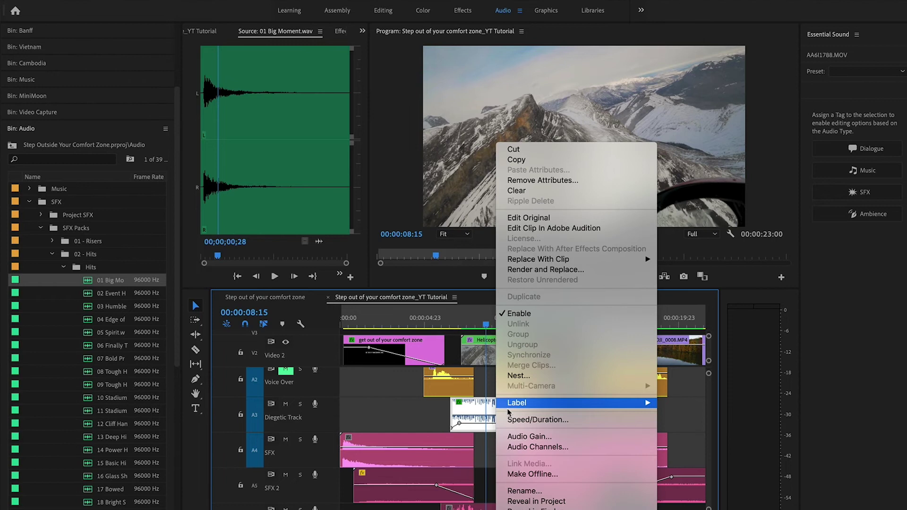
key("Escape")
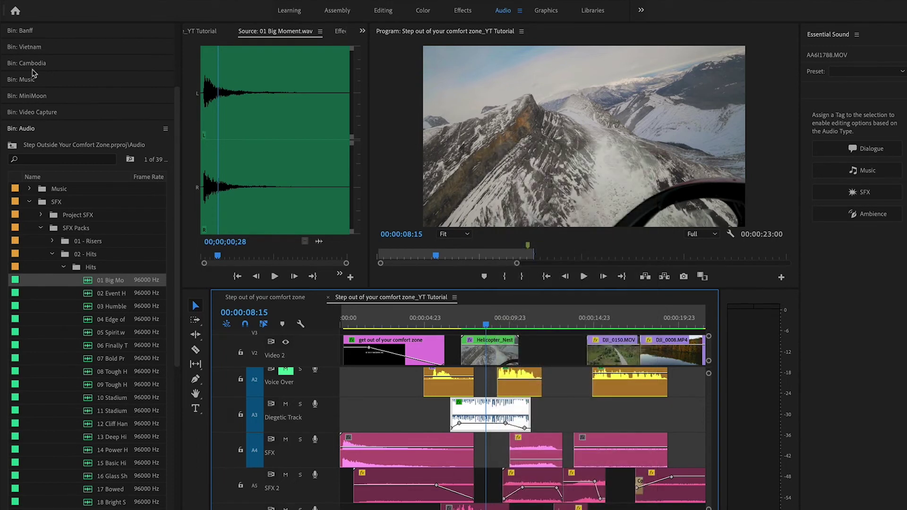
left_click(338, 32)
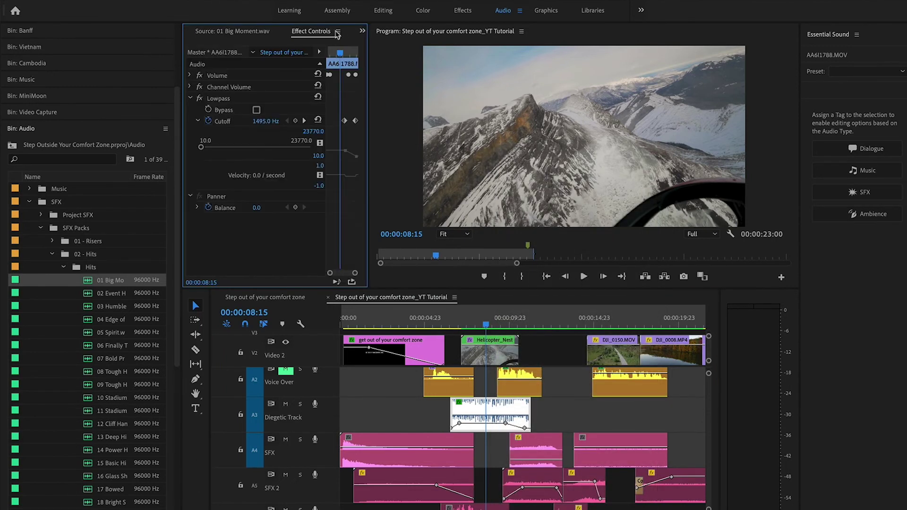
left_click_drag(369, 155, 397, 154)
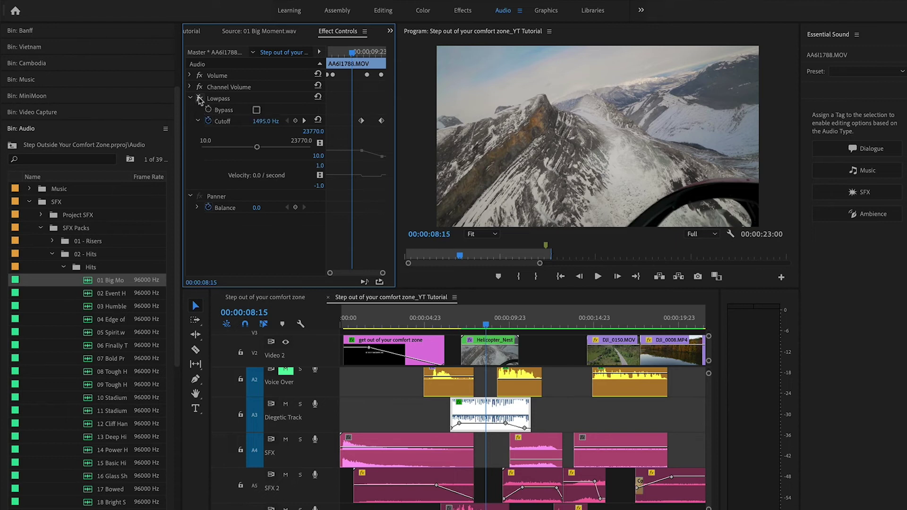
Play the helicopter audio from 00:00:07:08 through its Lowpass Cutoff keyframes, and move the playhead back near the clip's beginning
left_click(466, 323)
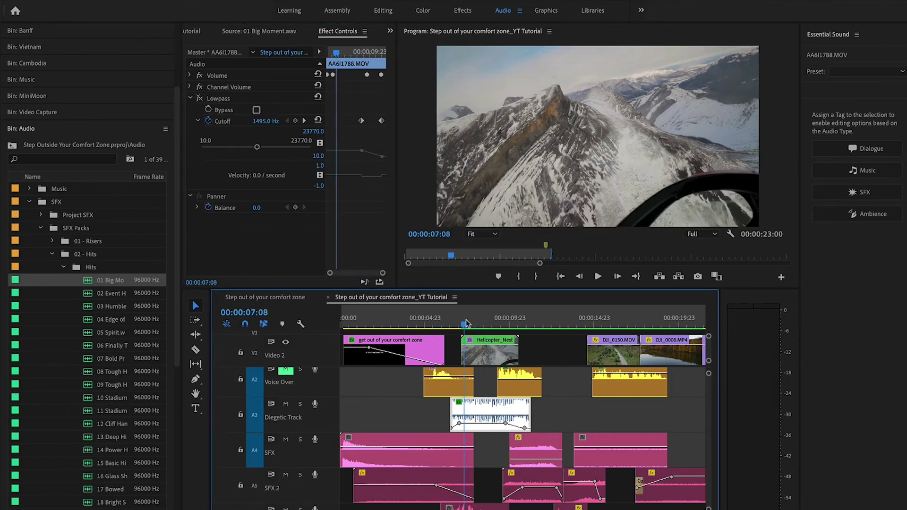
key("space")
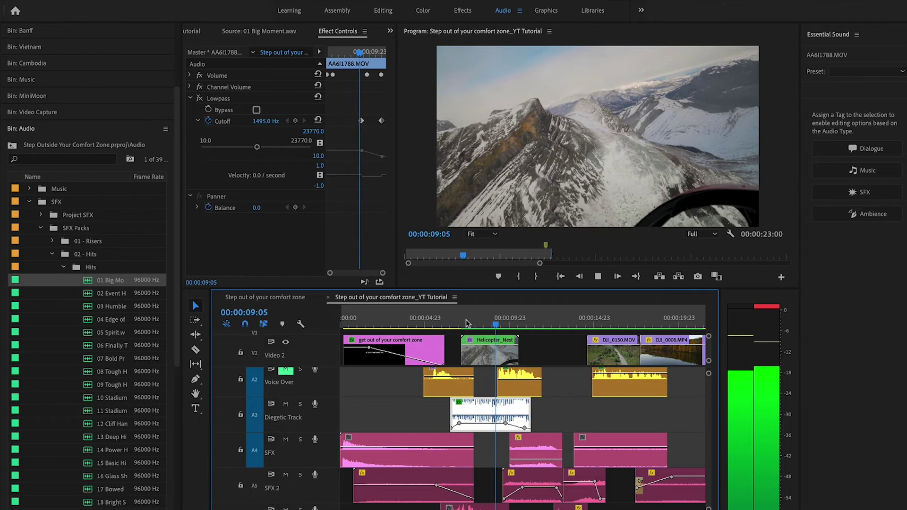
key("space")
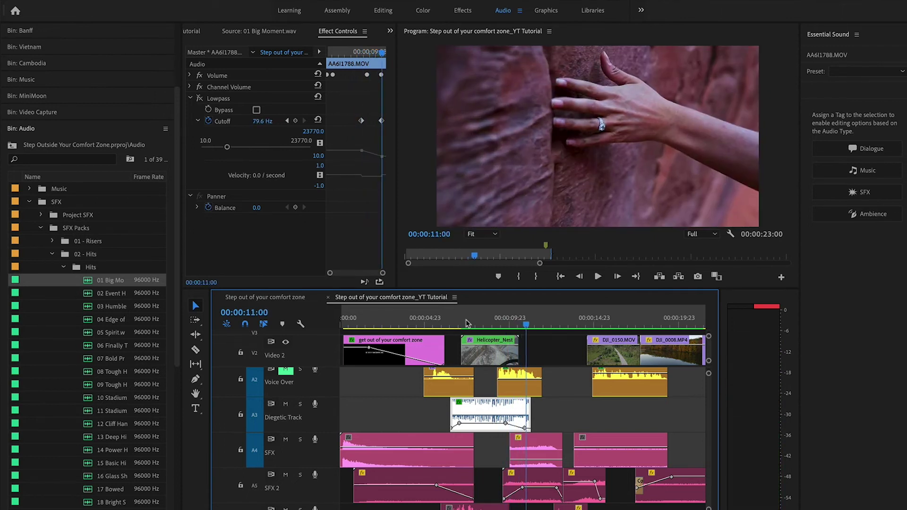
left_click(486, 320)
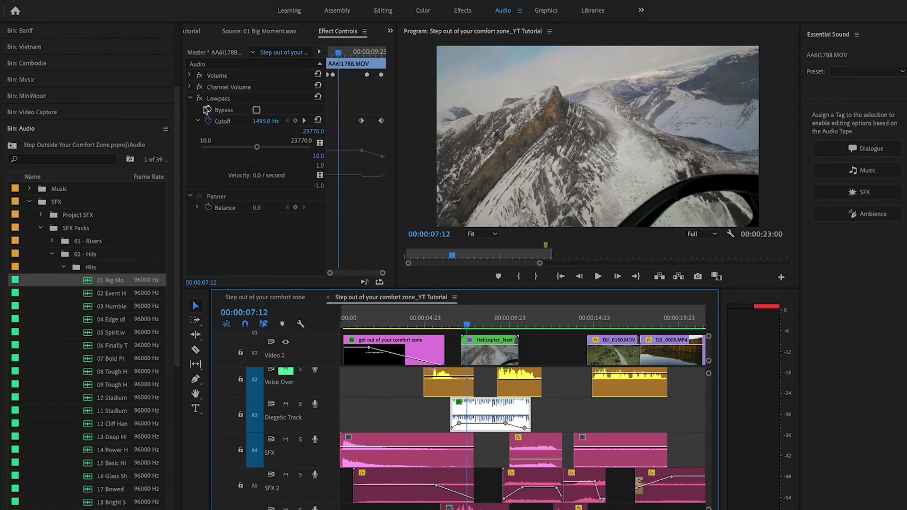
Play the helicopter audio from 00:00:07:12 through its Lowpass keyframes into the hand-on-rock shot, and return the playhead to the Helicopter_Nest clip
left_click(200, 100)
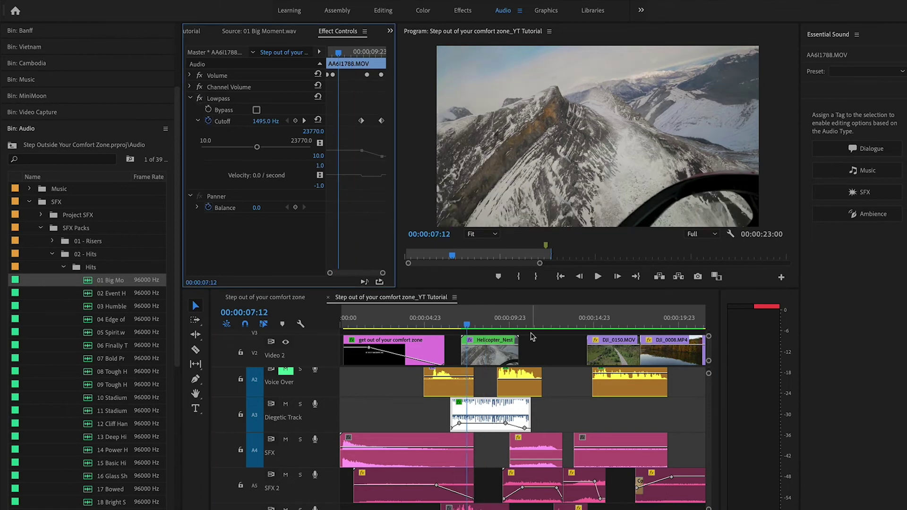
key("space")
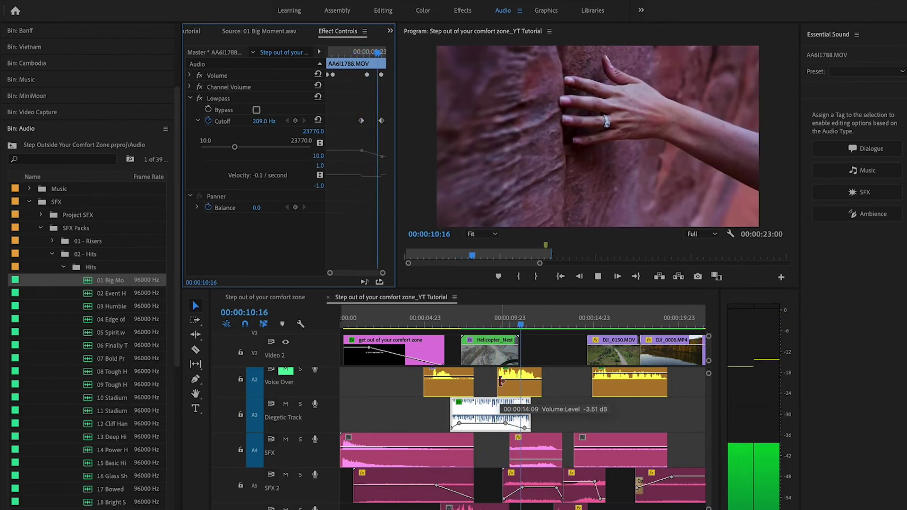
key("space")
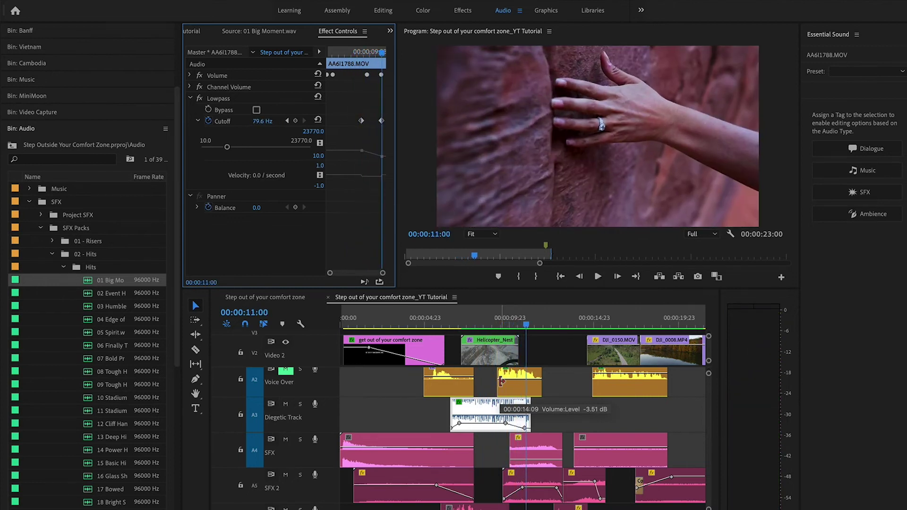
left_click(489, 325)
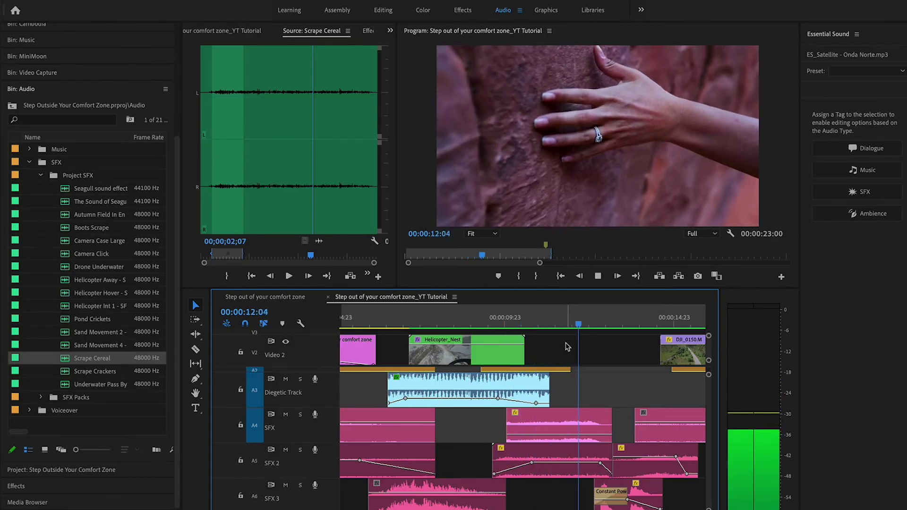
Replay the hand-on-rock shot from near its start with all its sound layers, and place the playhead at about 00:00:11:16
left_click(525, 321)
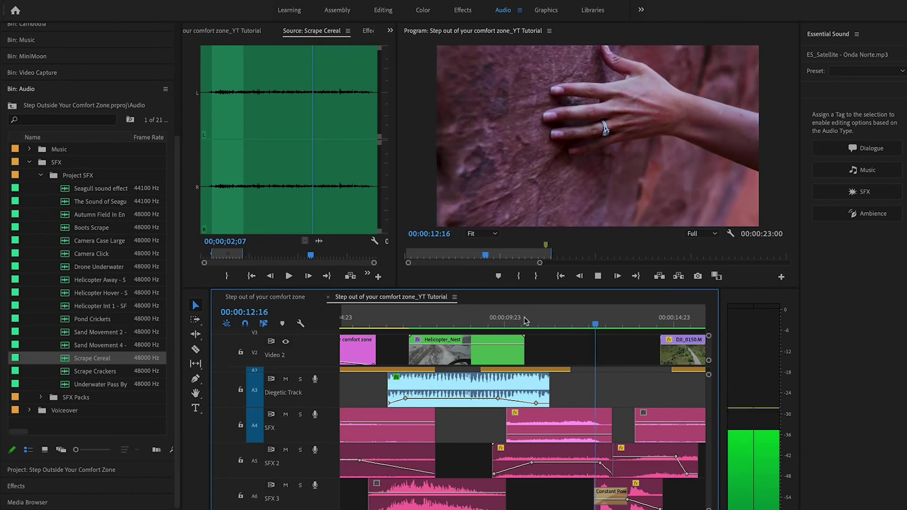
key("space")
left_click_drag(534, 317, 561, 327)
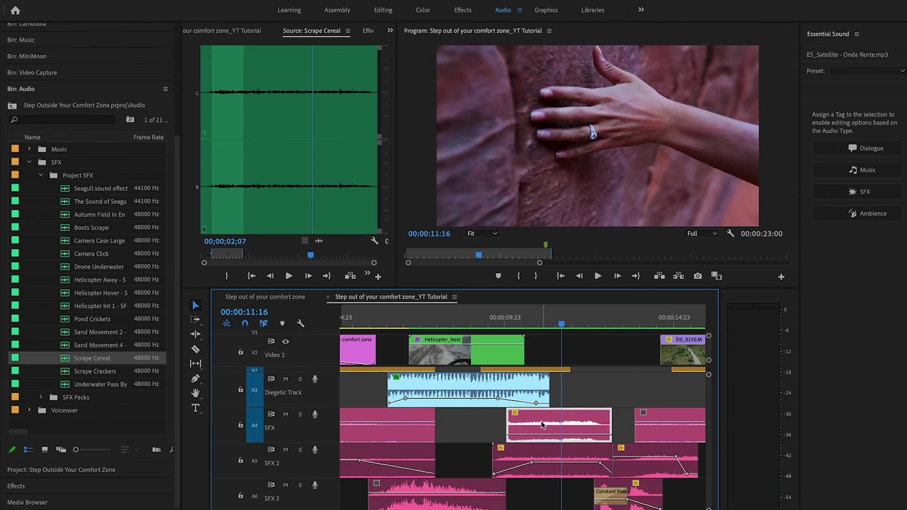
Play the Sand Movement 2 clip with the SFX track soloed from 00:00:10:01, and open the clip in the Source Monitor
left_click(548, 323)
left_click_drag(549, 329, 485, 321)
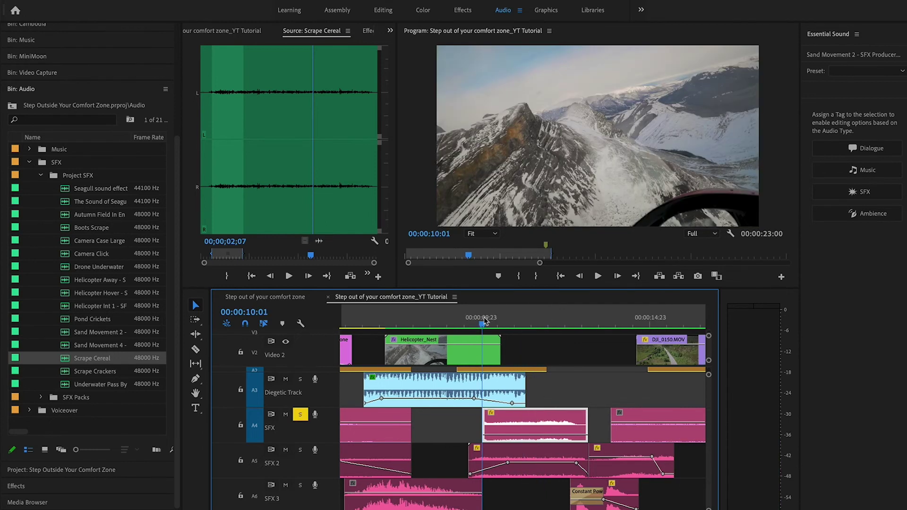
key("space")
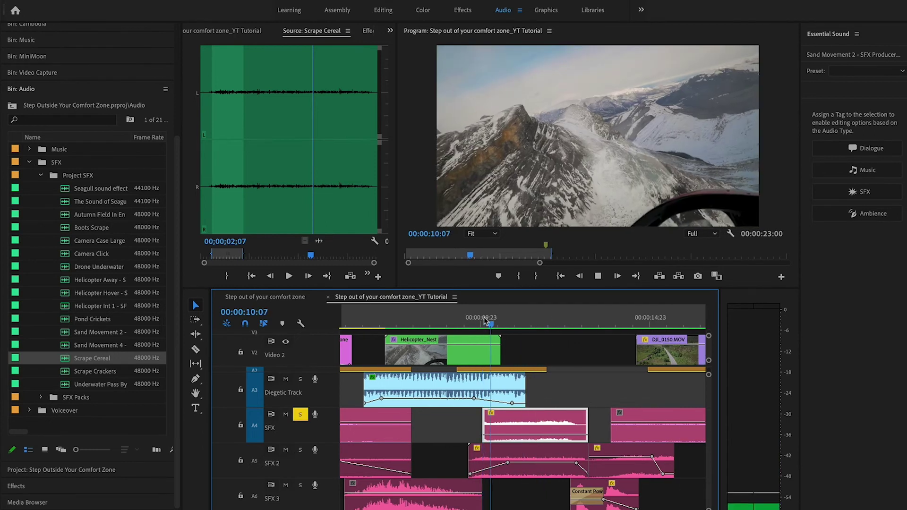
key("space")
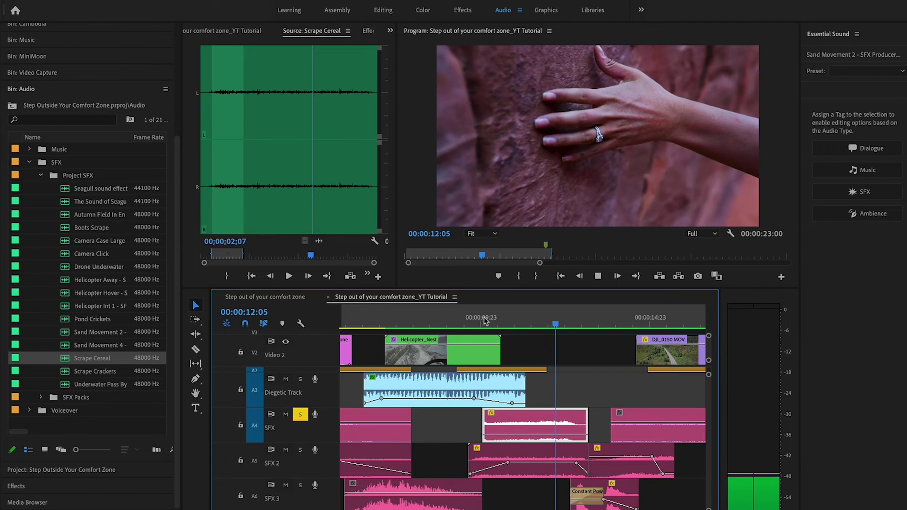
double_click(515, 417)
left_click(543, 325)
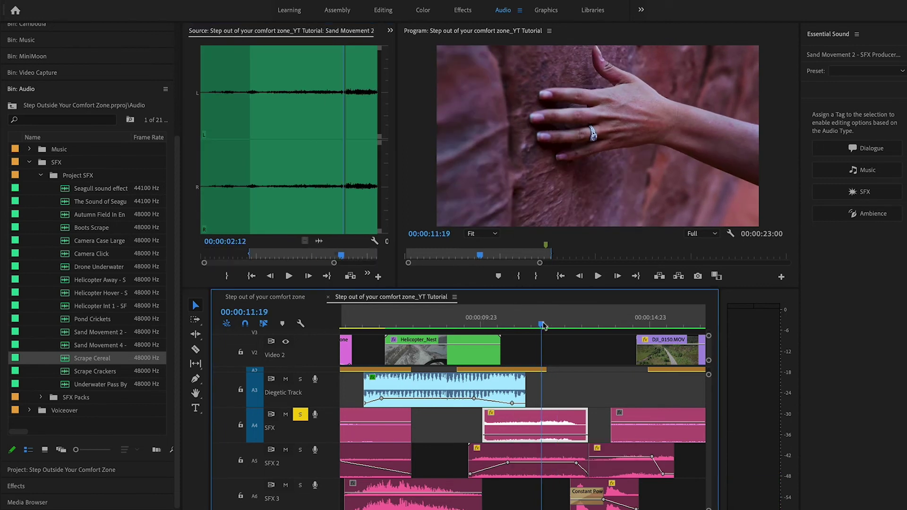
With only the SFX 2 track soloed and no clip selected, play from 00:00:09:18 through the hand-on-rock shot
key("equal")
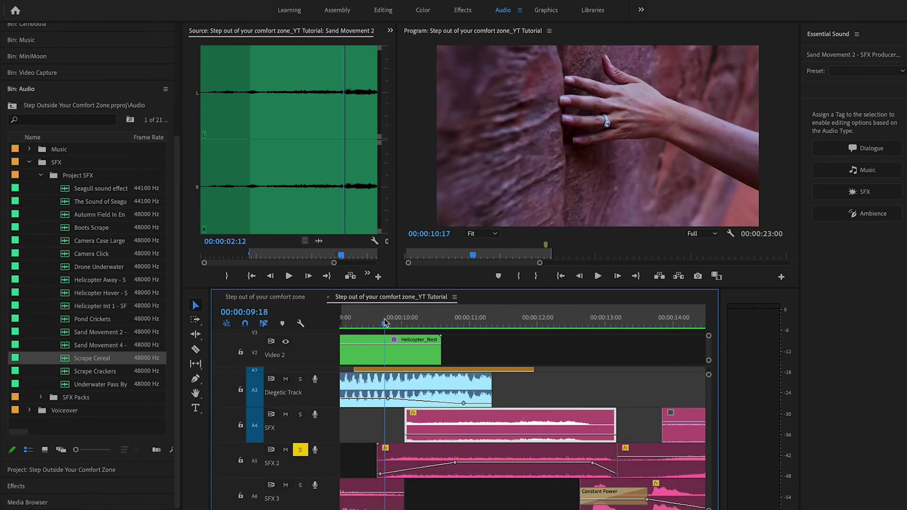
key("ctrl+shift+a")
key("space")
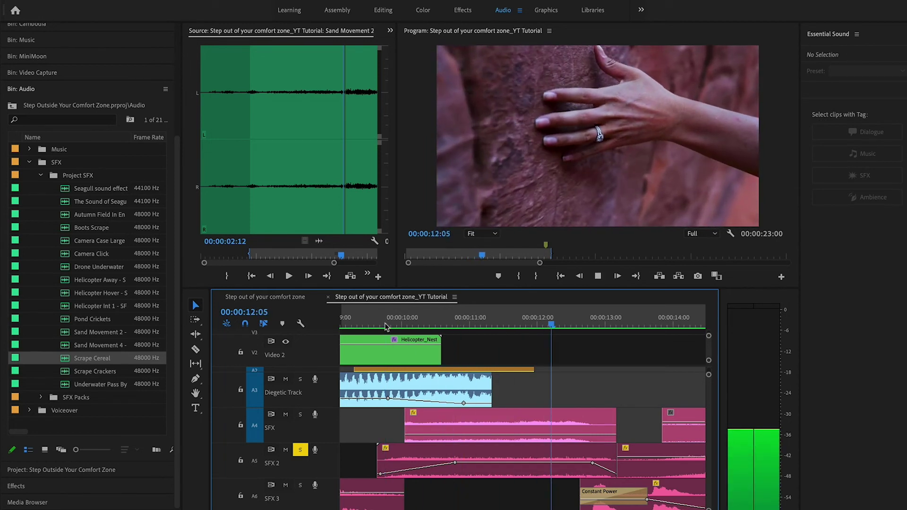
key("space")
left_click(516, 322)
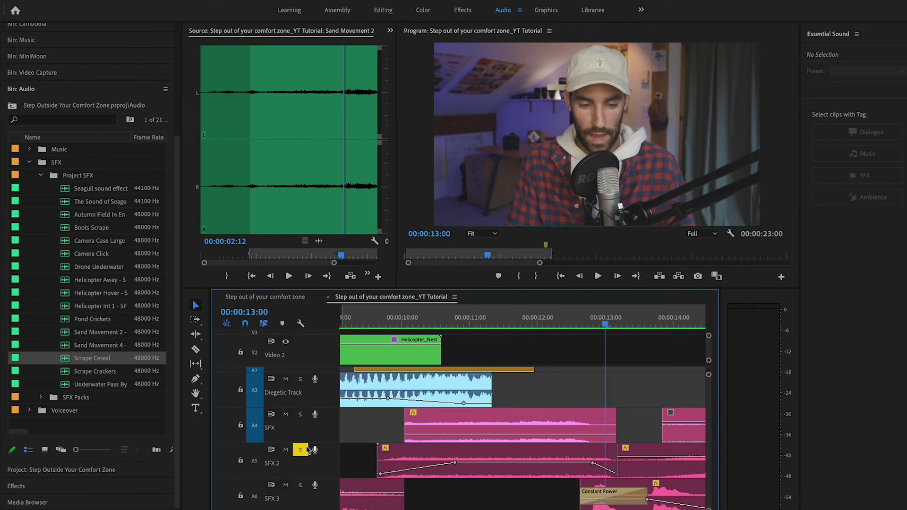
Turn off solo on SFX 2 and play from 00:00:12:13 across the cut from the hand shot to the aerial bird shot
left_click(305, 450)
left_click_drag(605, 324, 572, 324)
key("=")
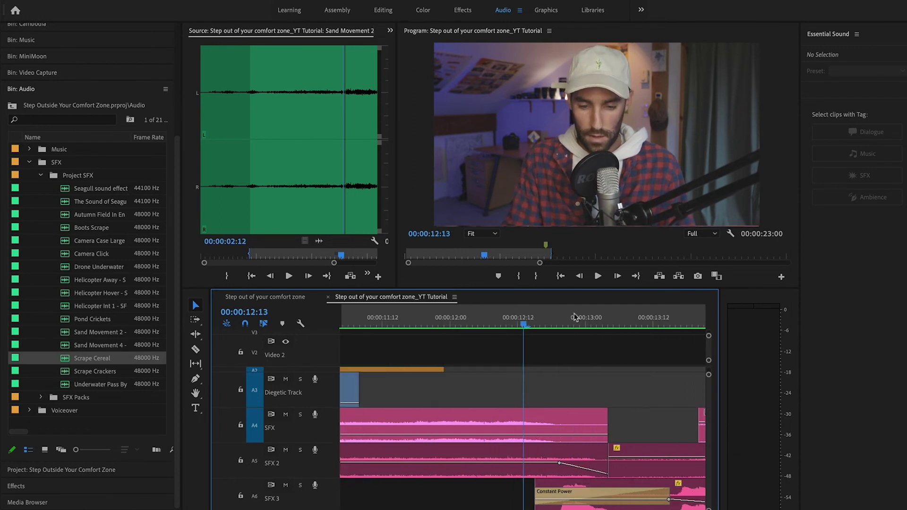
key("space")
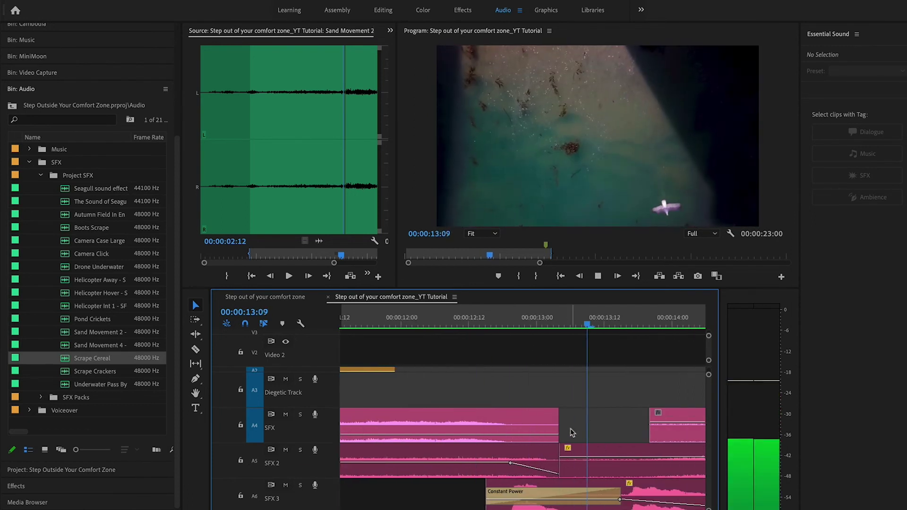
scroll(570, 429, "up", 3)
key("space")
scroll(423, 378, "down", 3)
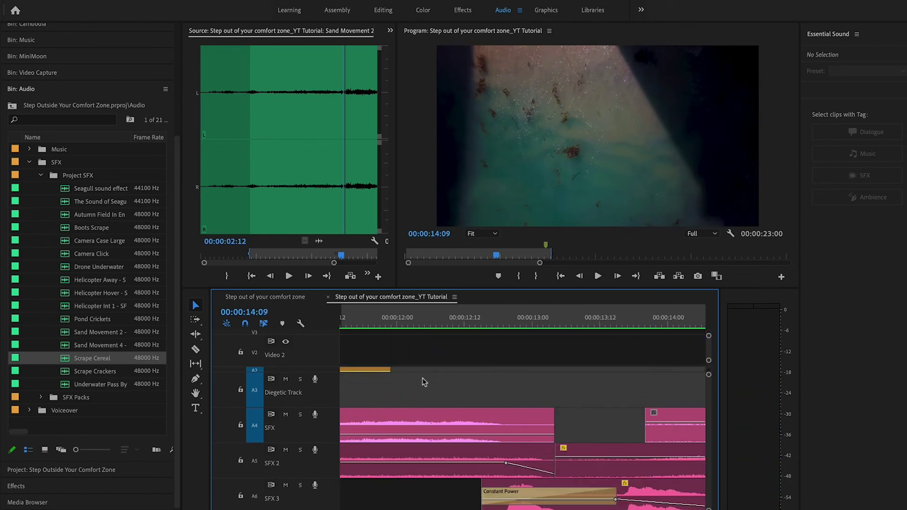
Play the aerial bird shot from its start at 00:00:12:20, and place the playhead at 00:00:13:09
left_click(512, 318)
key("minus")
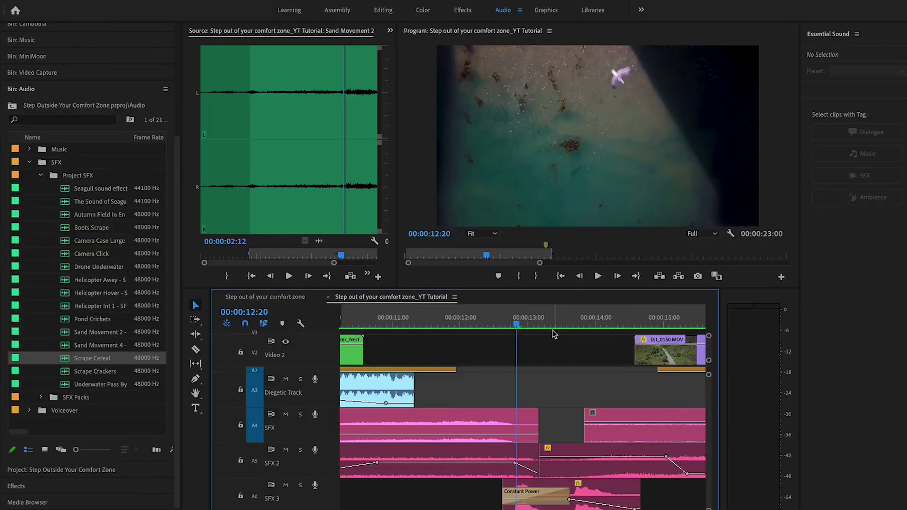
key("space")
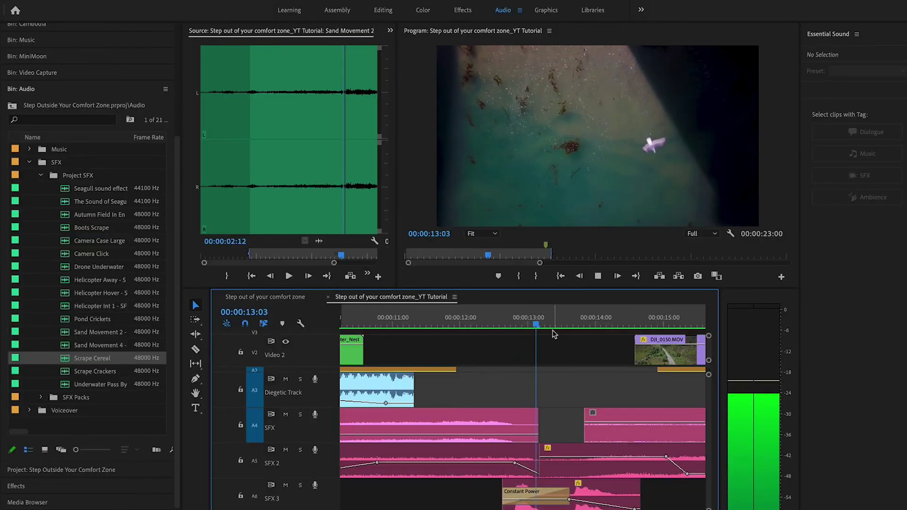
left_click(553, 331)
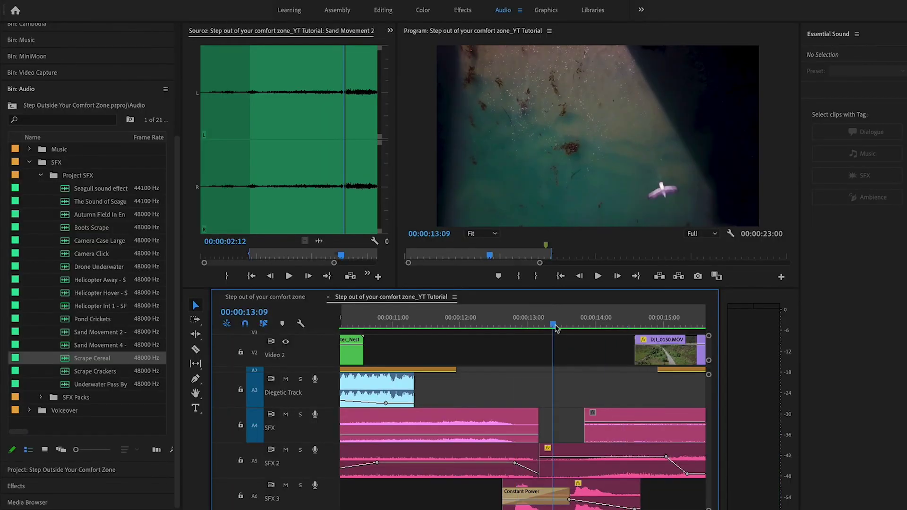
Select the Seagull sound effect clip on SFX 3, play it with the track soloed, and return the playhead to 00:00:12:17
key("=")
scroll(547, 413, "down", 3)
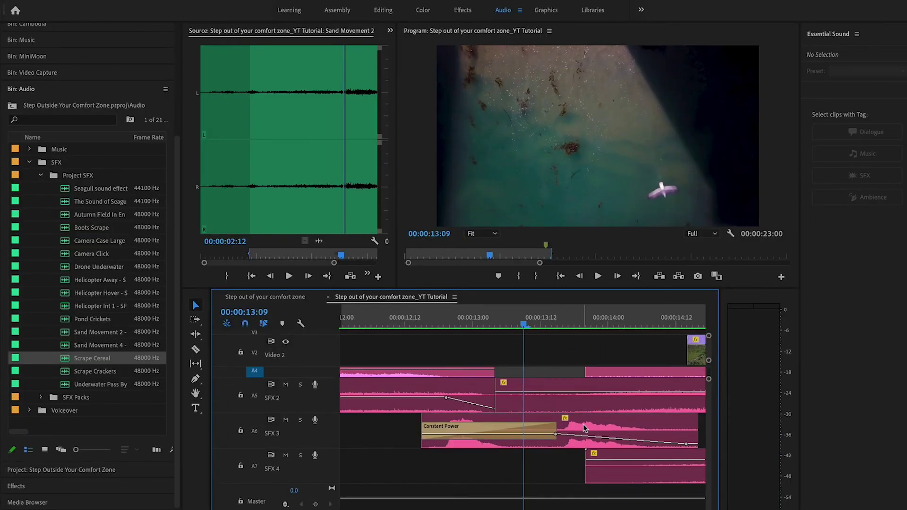
left_click(456, 427)
left_click(450, 321)
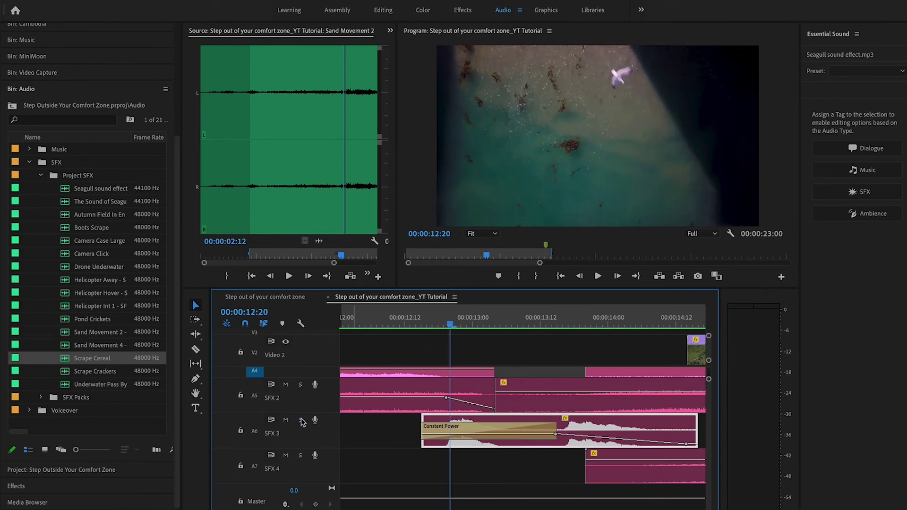
key("space")
key("space")
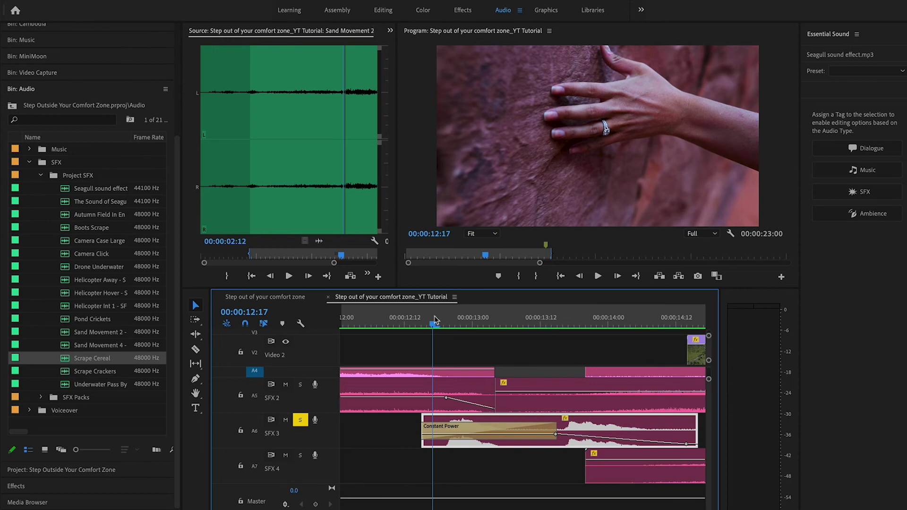
Play the soloed seagull sound from 00:00:12:17 and again over its second call, and place the playhead at 00:00:13:14
key("space")
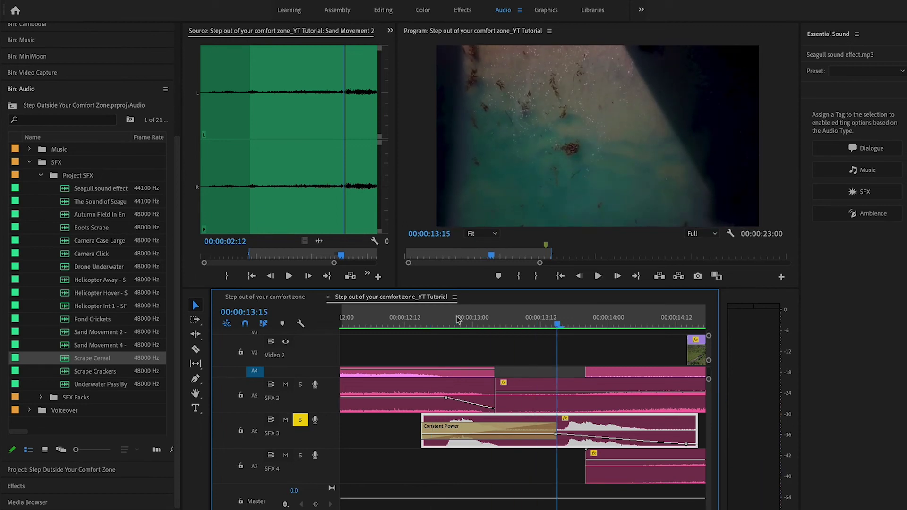
key("space")
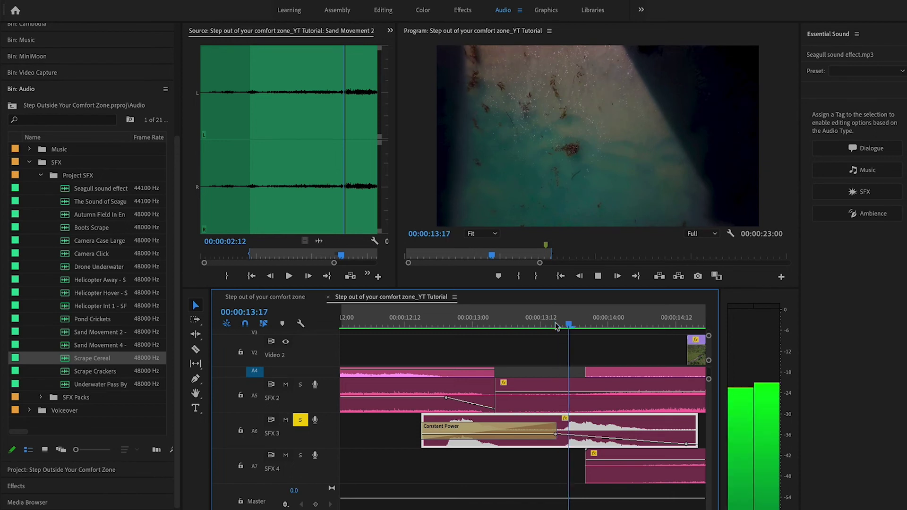
key("space")
left_click(585, 321)
left_click_drag(573, 326, 552, 325)
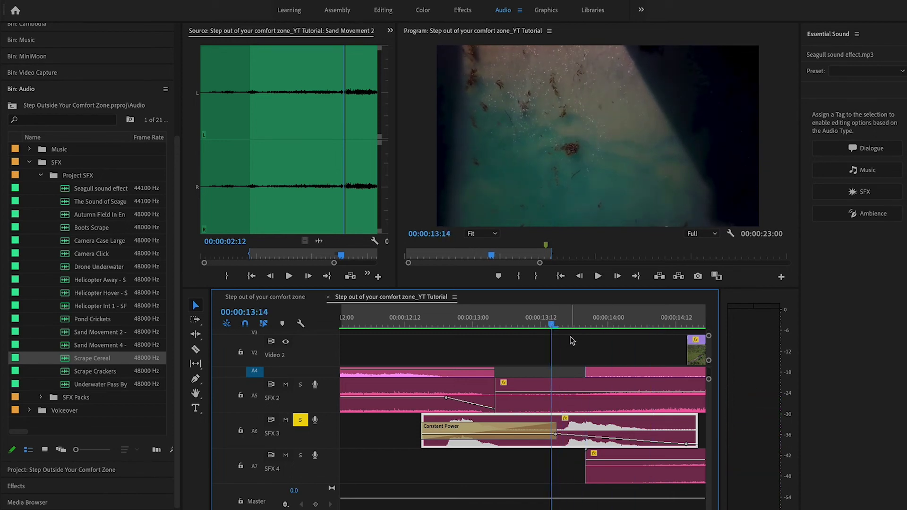
Show the effect settings of the Seagull sound effect clip, and widen their panel to see the Panner keyframes
left_click(391, 31)
left_click(399, 81)
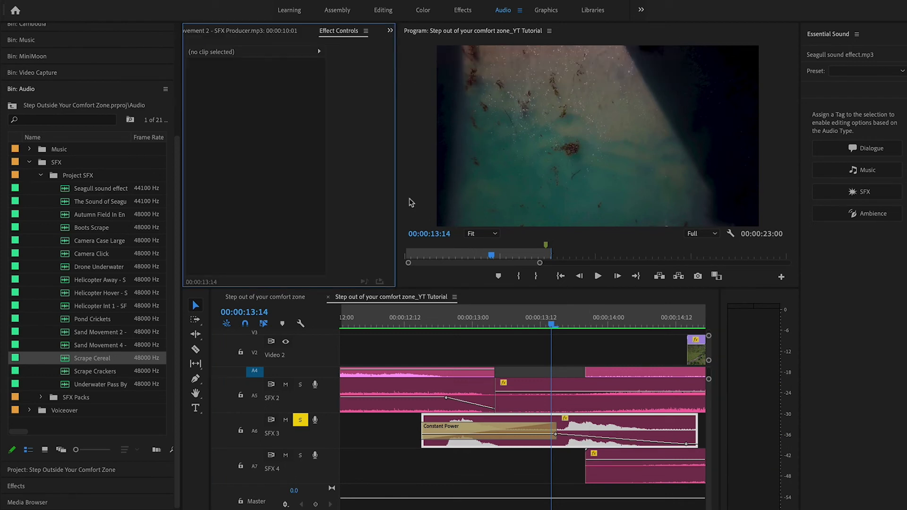
left_click(524, 437)
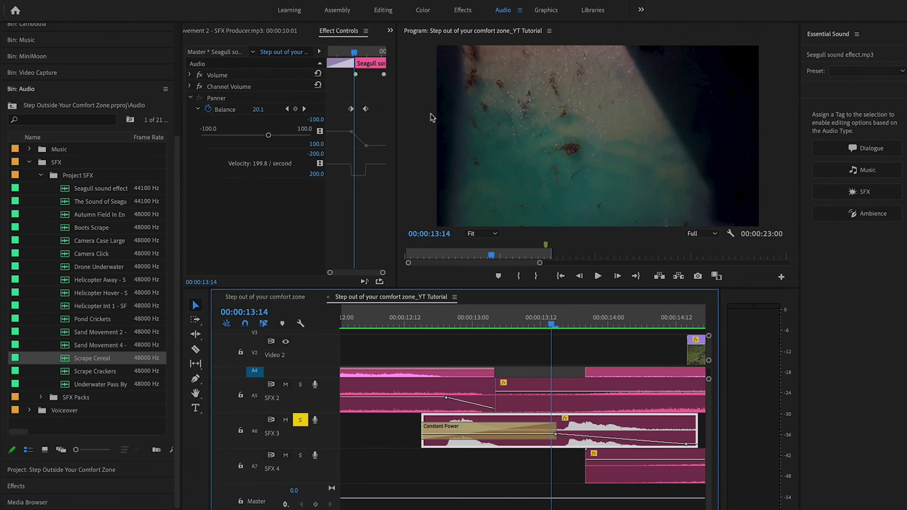
left_click_drag(396, 90, 431, 95)
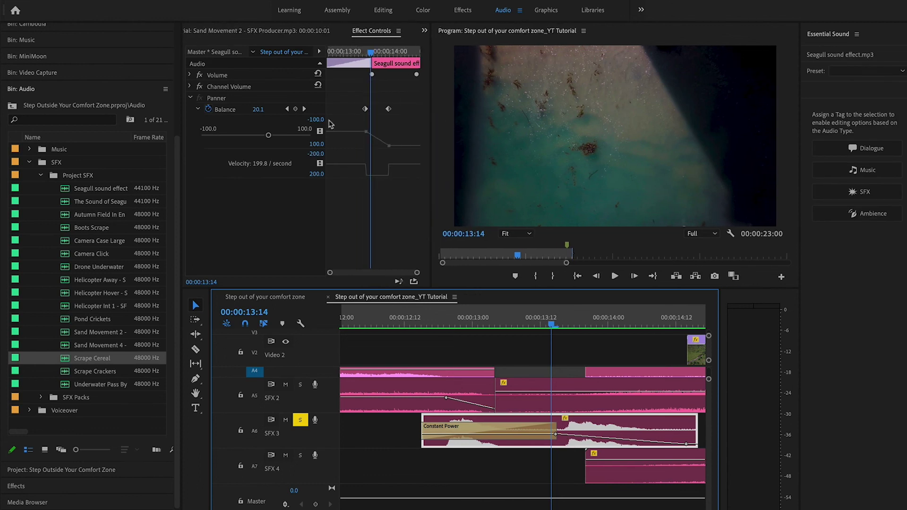
Go to the first Panner Balance keyframe at 00:00:13:11, and play the soloed seagull sound from just before it through the pan
left_click(368, 52)
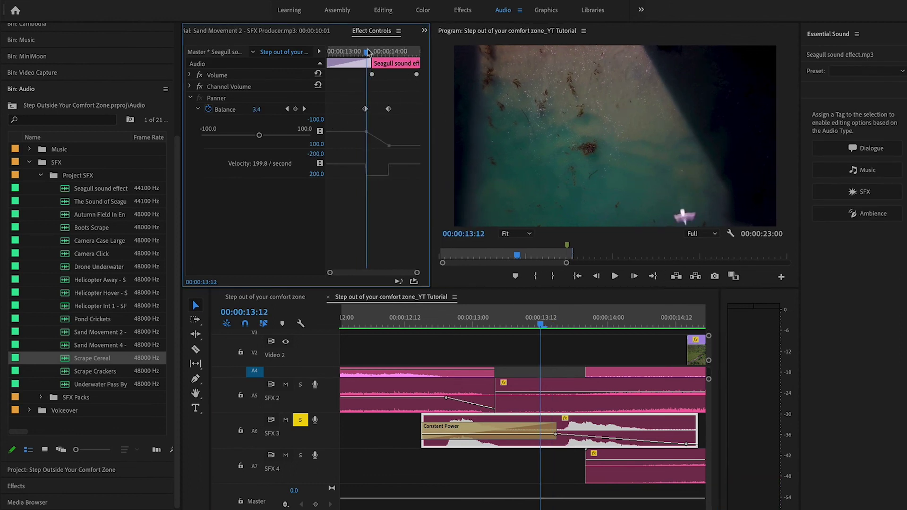
left_click_drag(367, 52, 366, 53)
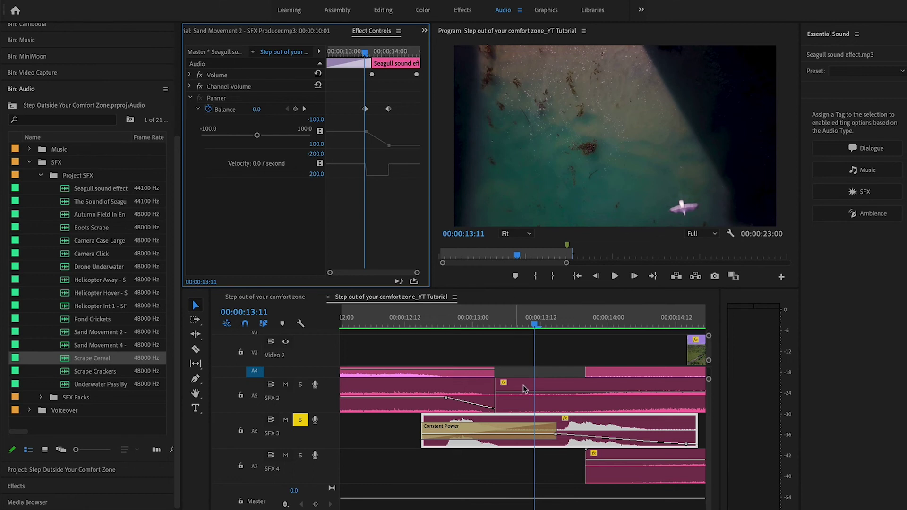
left_click(509, 325)
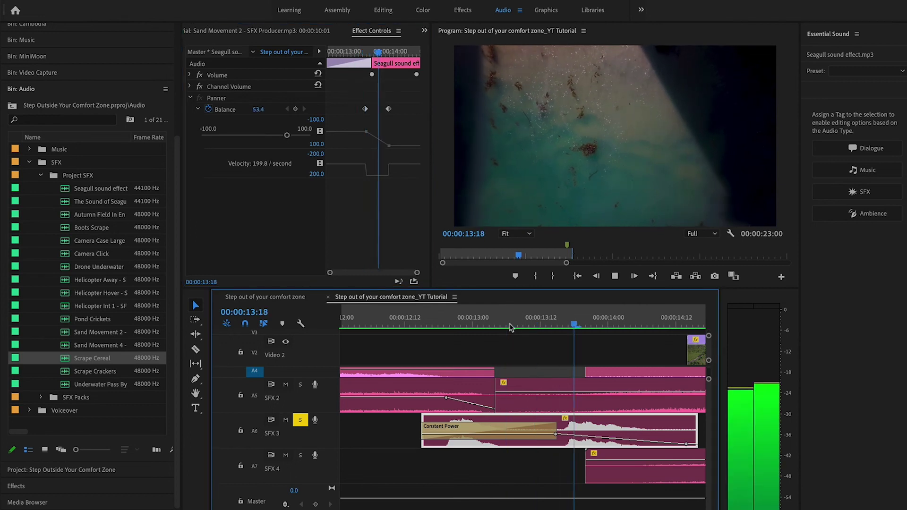
key("space")
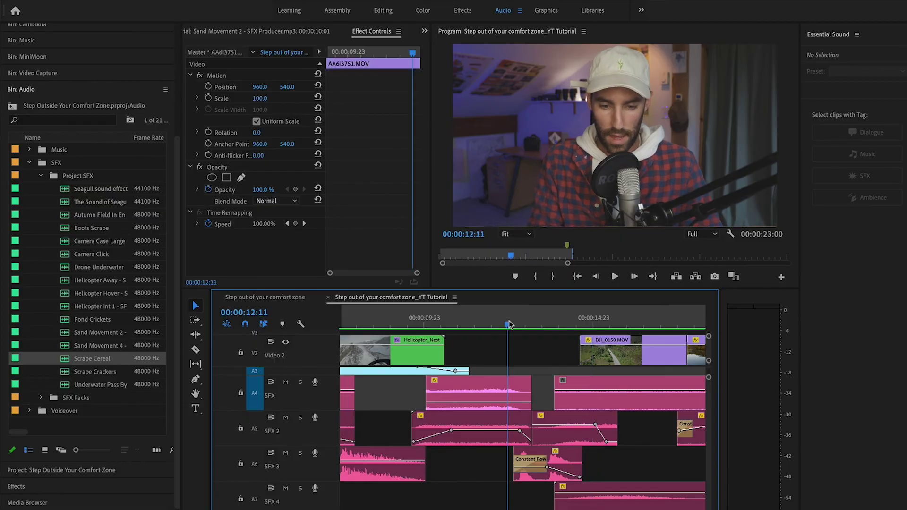
With all tracks audible, play from 00:00:12:11 through the bird shot into the road shot, and replay from the end of the bird shot
key("space")
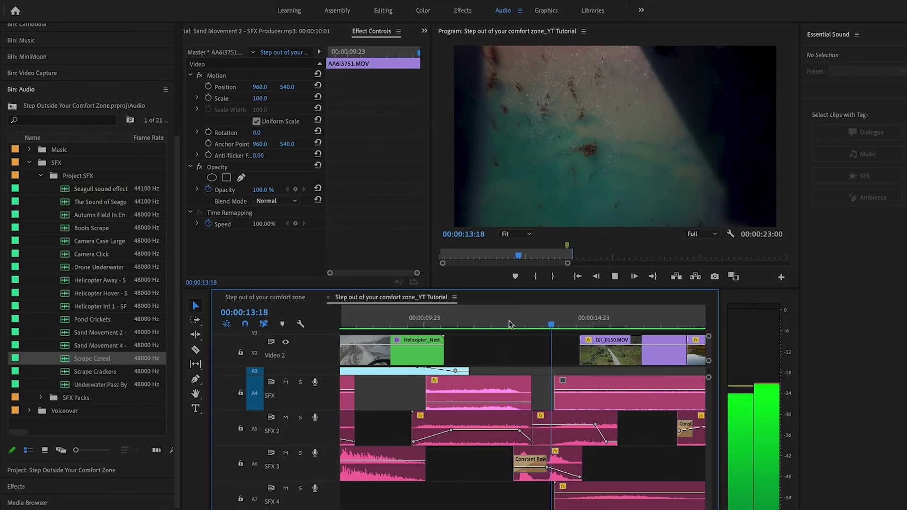
key("space")
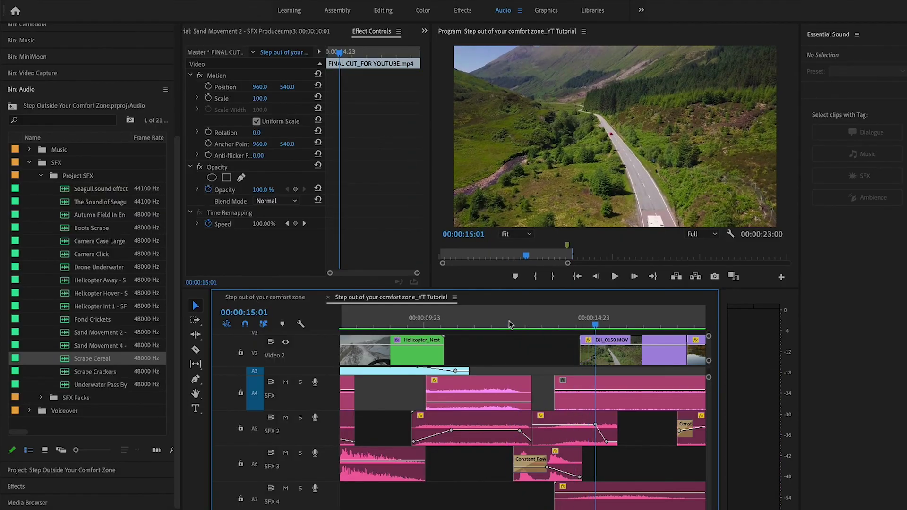
left_click(548, 323)
key("space")
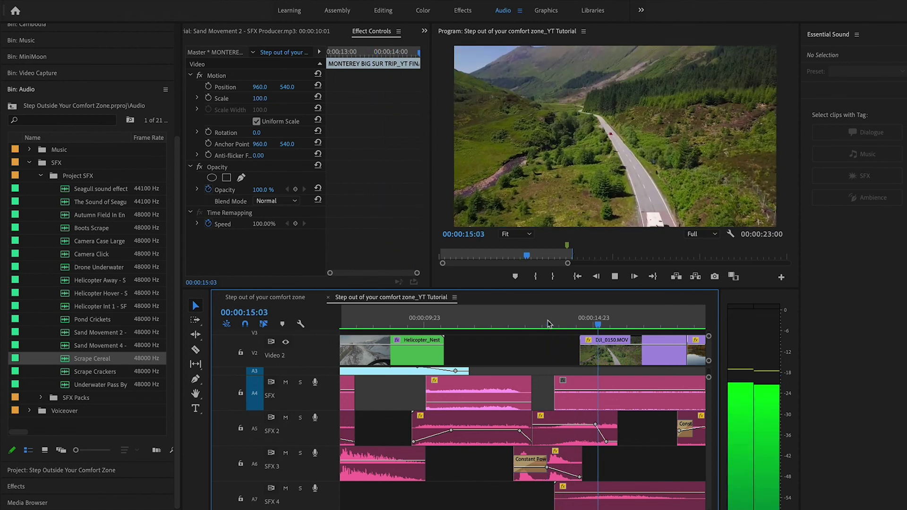
Stop the full-mix playback, return to just before the road shot, and play the soloed SFX 2 track through 00:00:15:11
key("space")
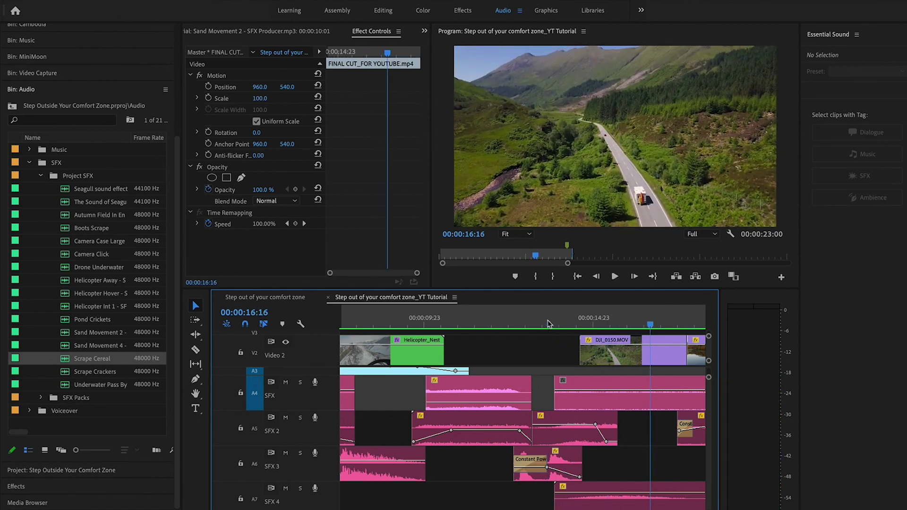
left_click(554, 325)
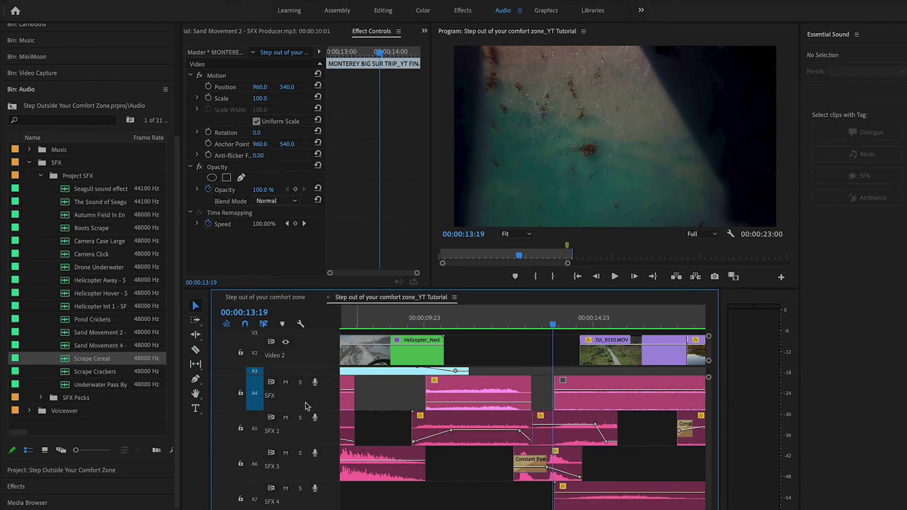
left_click(528, 324)
key("space")
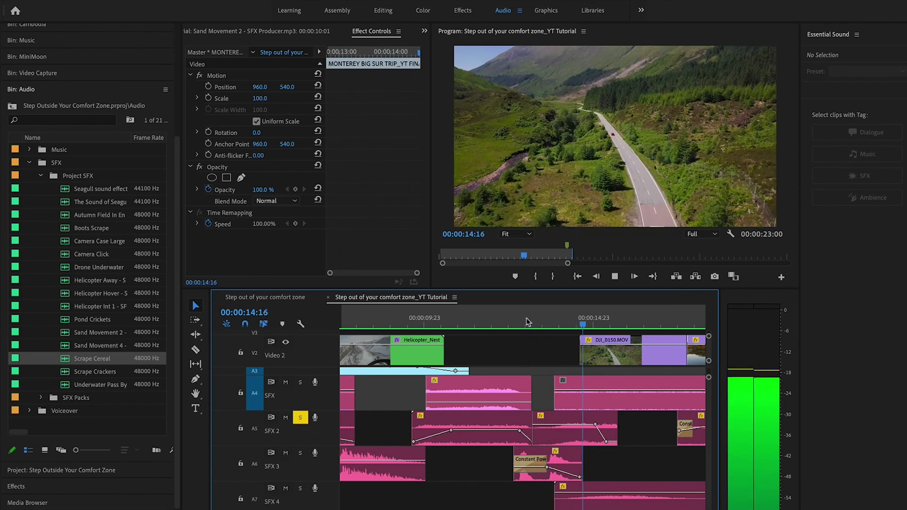
key("space")
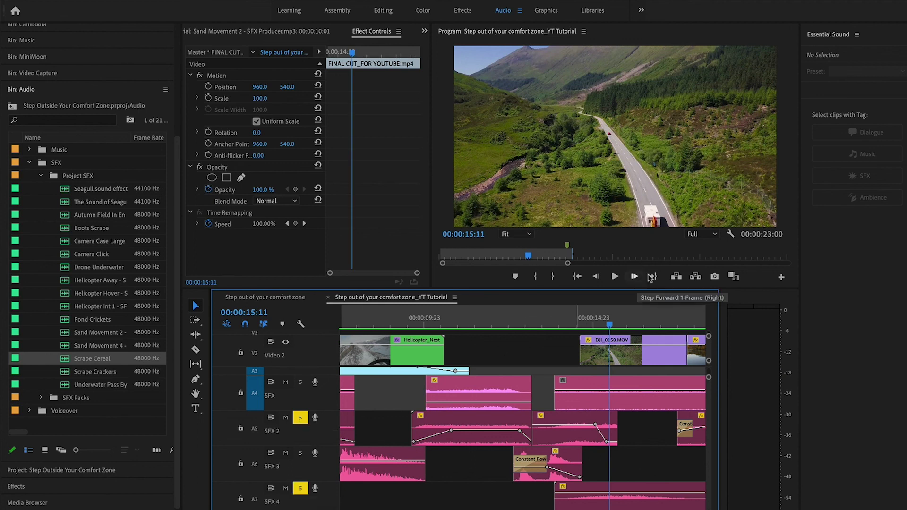
With SFX 2 and SFX 4 soloed together, play the road shot's sounds from 00:00:13:23 to 00:00:16:19
left_click(558, 325)
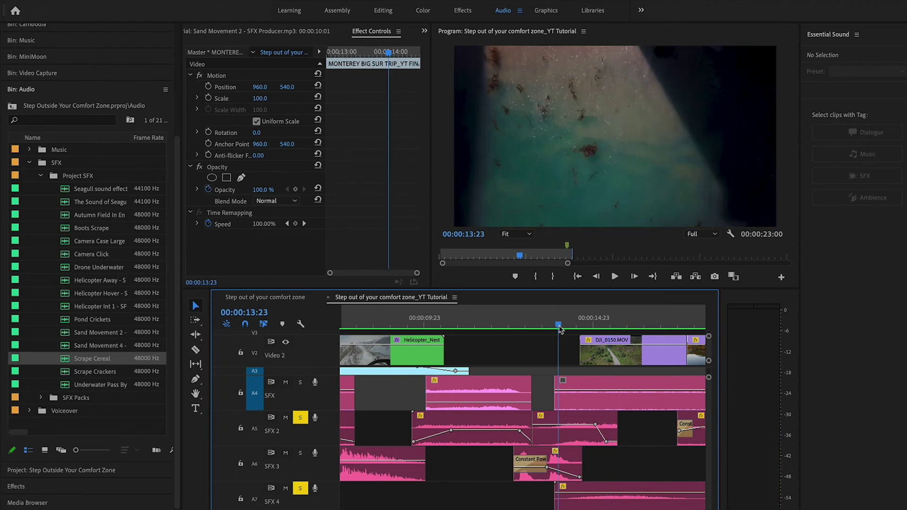
key("space")
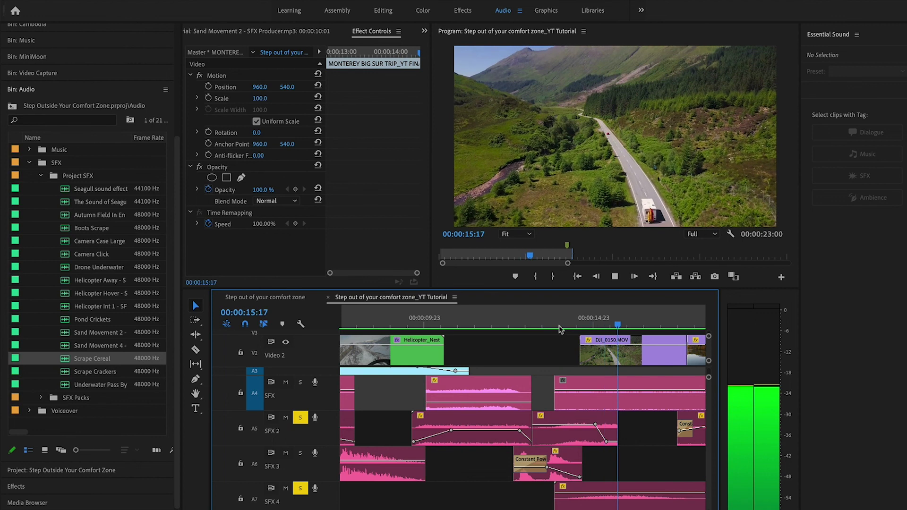
key("space")
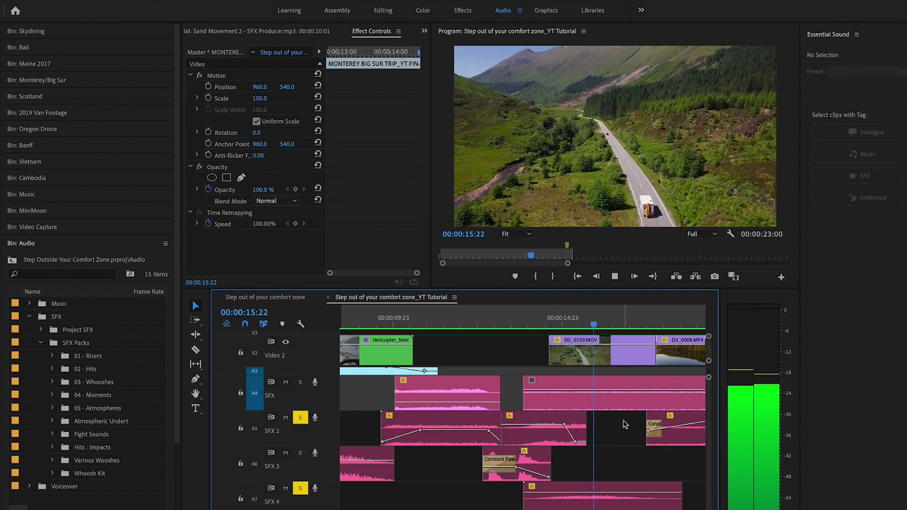
key("space")
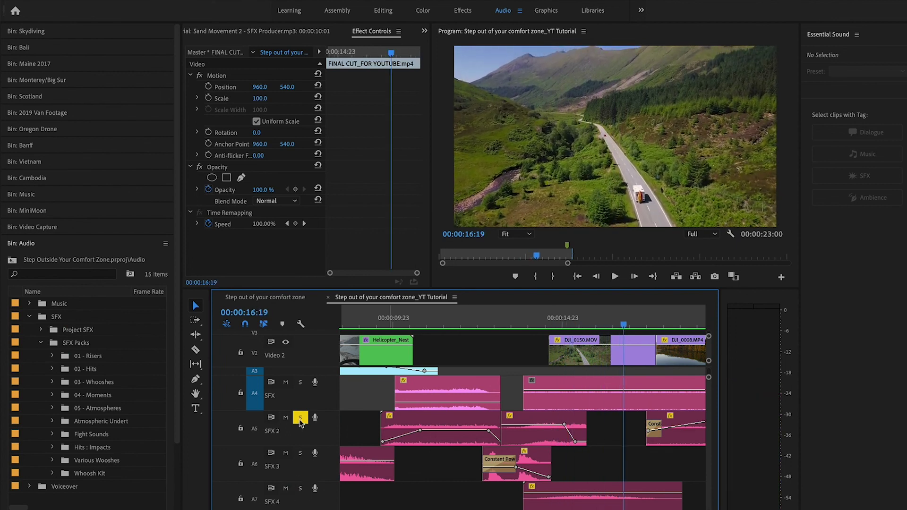
With all tracks audible, play from 00:00:16:19 through the autumn lake shot and stop at 00:00:22:12
scroll(605, 444, "down", 3)
key("space")
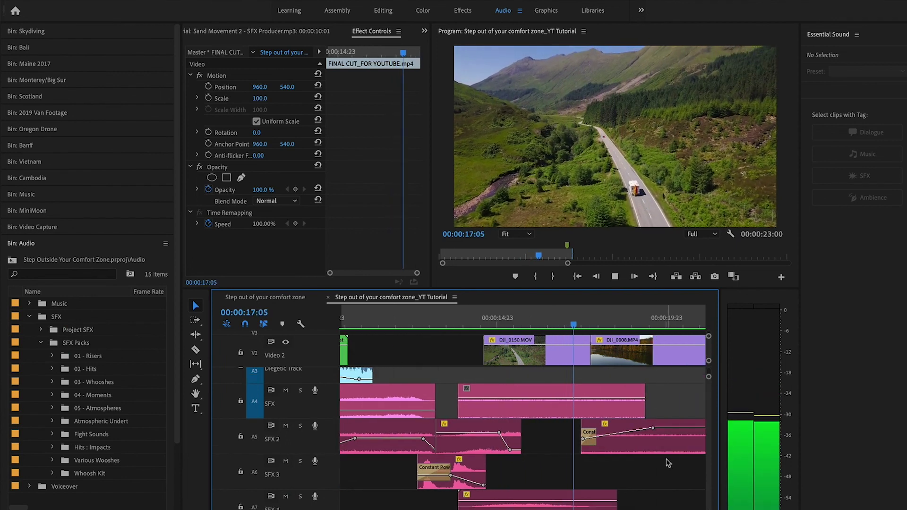
scroll(668, 463, "down", 3)
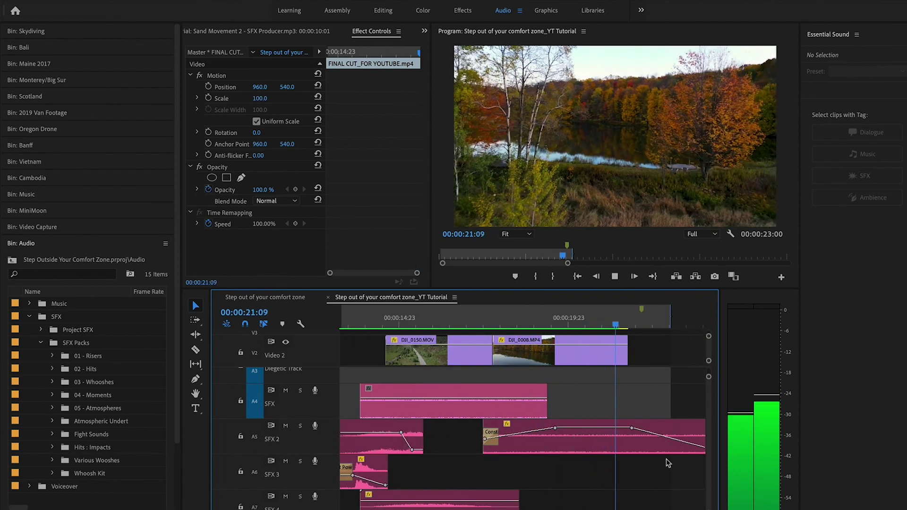
key("space")
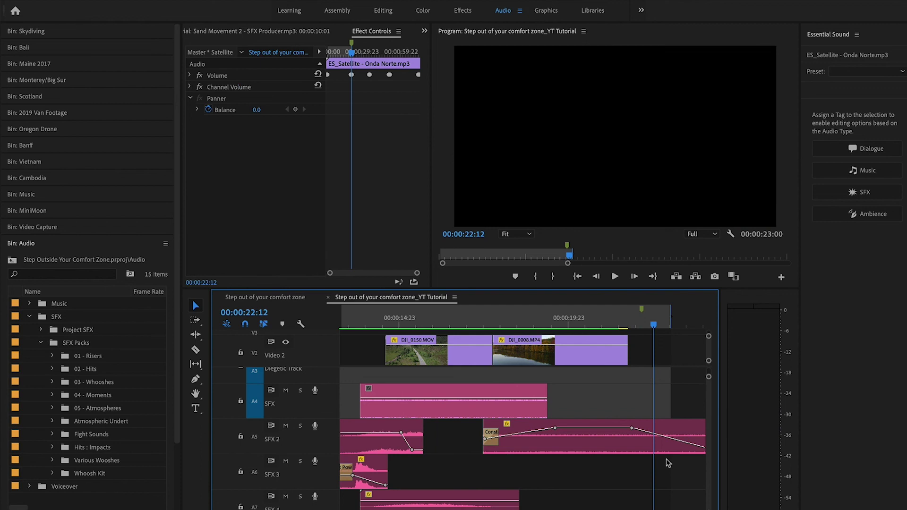
Return to an earlier point in the autumn lake shot and replay it with all tracks, stopping at 00:00:20:23
left_click(582, 324)
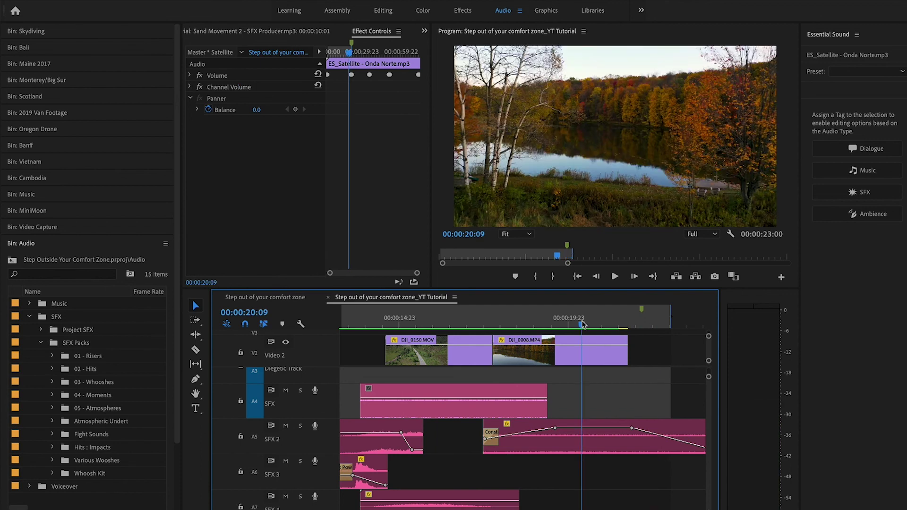
left_click(534, 323)
key("space")
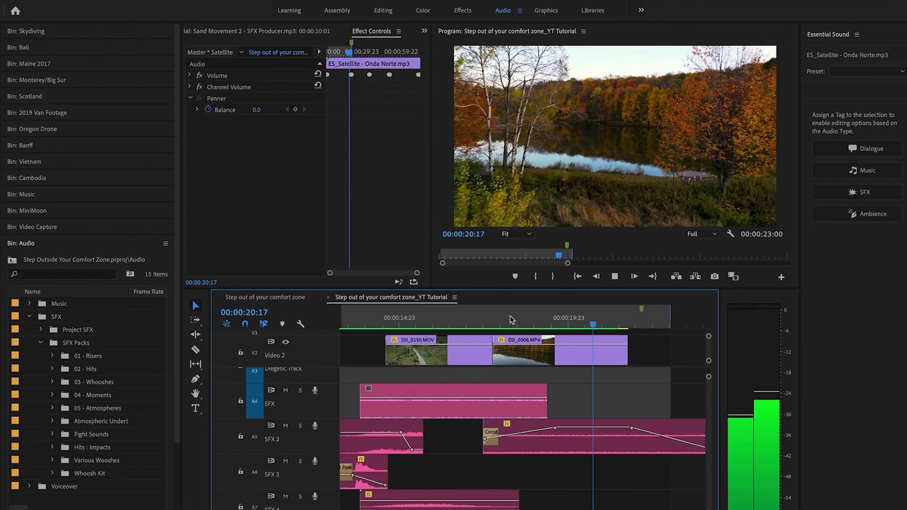
key("space")
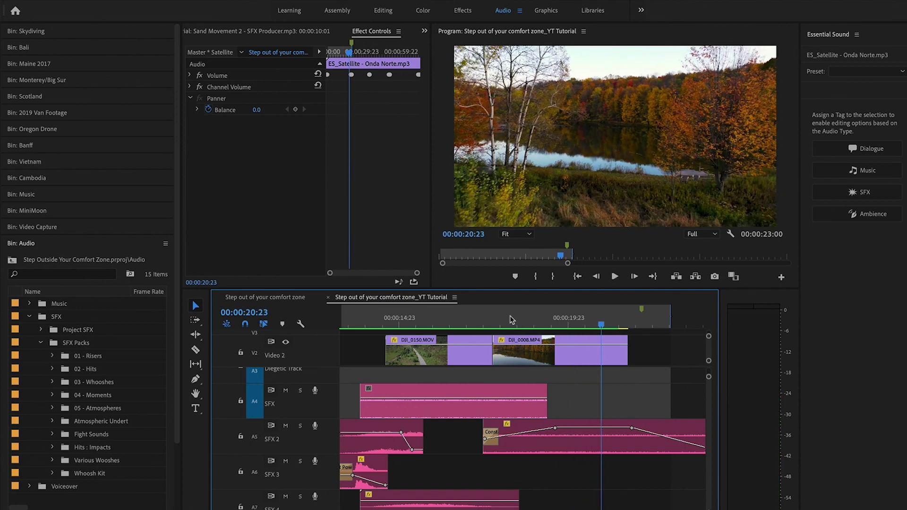